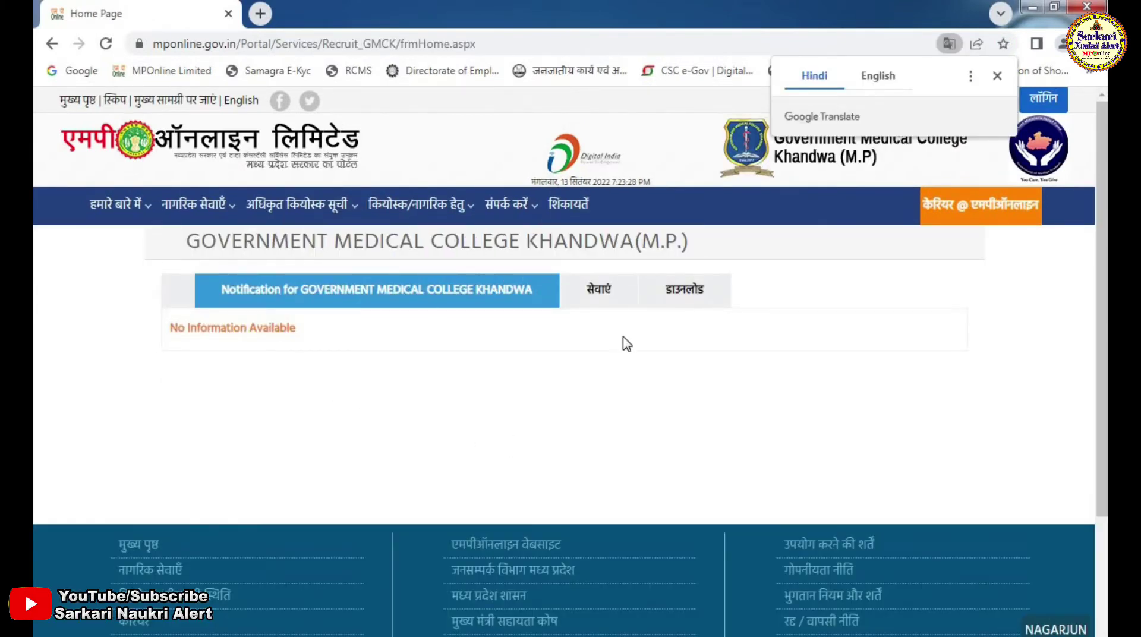
# Open the college's services list and examine the GMK07 Nursing Sister/Senior Nursing Officer recruitment entry.
pyautogui.click(612, 291)
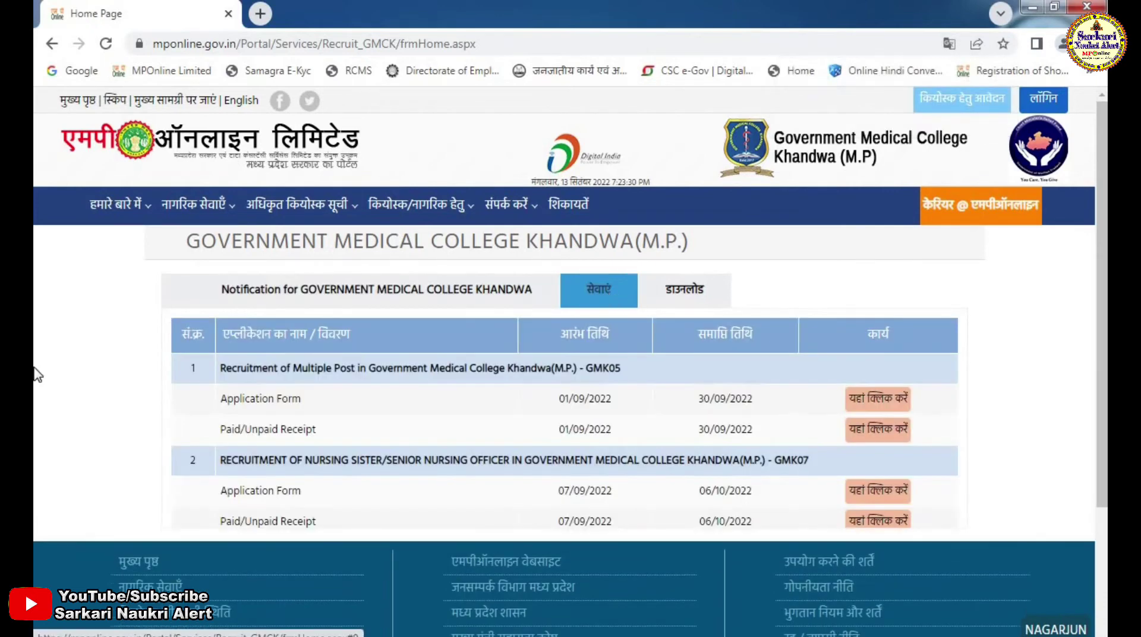
pyautogui.scroll(-1, 165, 414)
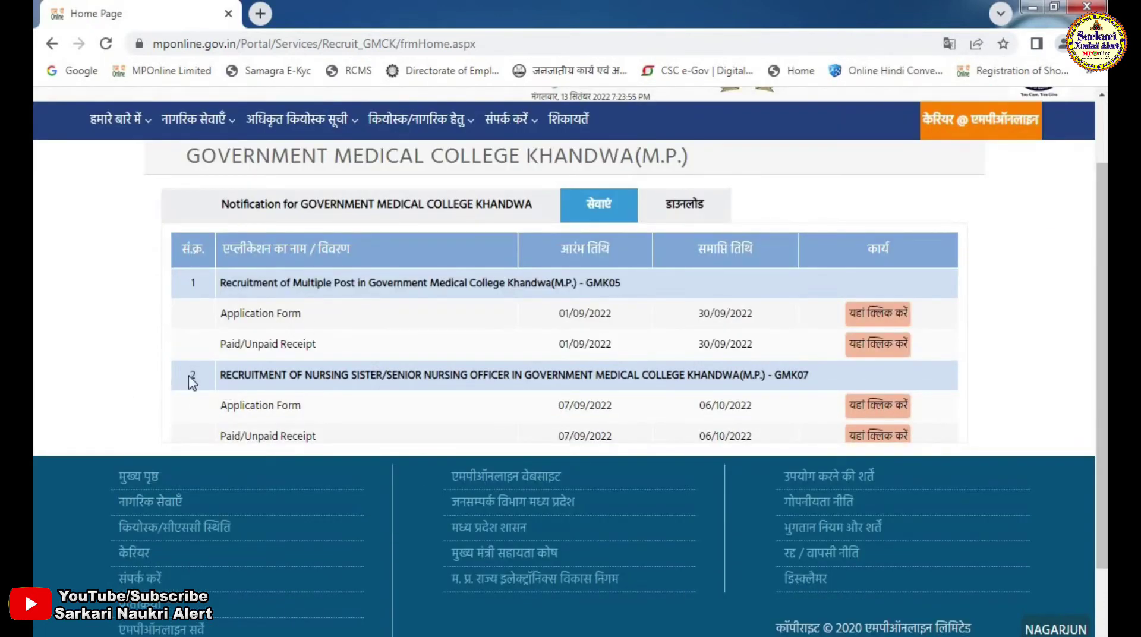
pyautogui.moveTo(189, 382); pyautogui.dragTo(795, 383)
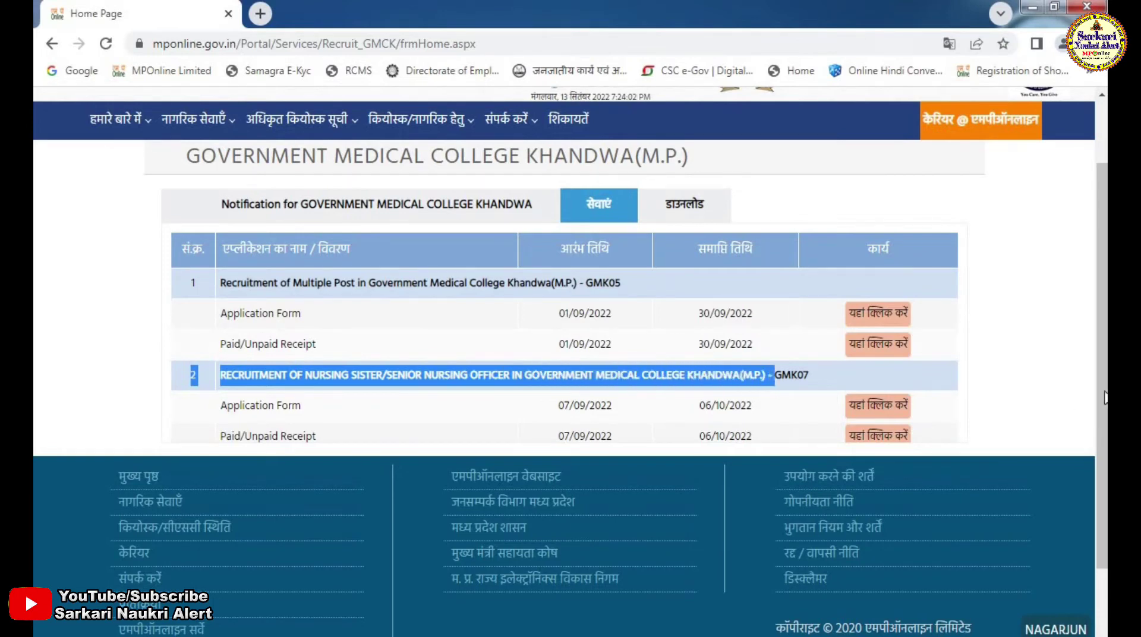
pyautogui.click(1041, 361)
pyautogui.moveTo(348, 413); pyautogui.dragTo(1008, 411)
pyautogui.click(937, 446)
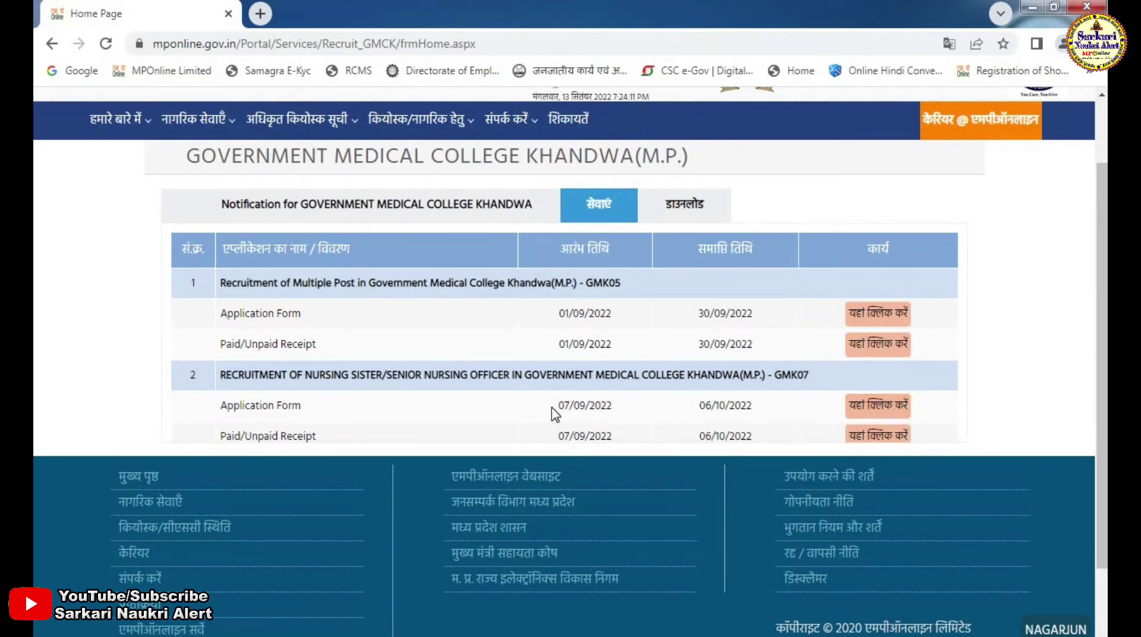
# Check the GMK07 application's start and end dates, and open its application form.
pyautogui.moveTo(559, 406); pyautogui.dragTo(618, 413)
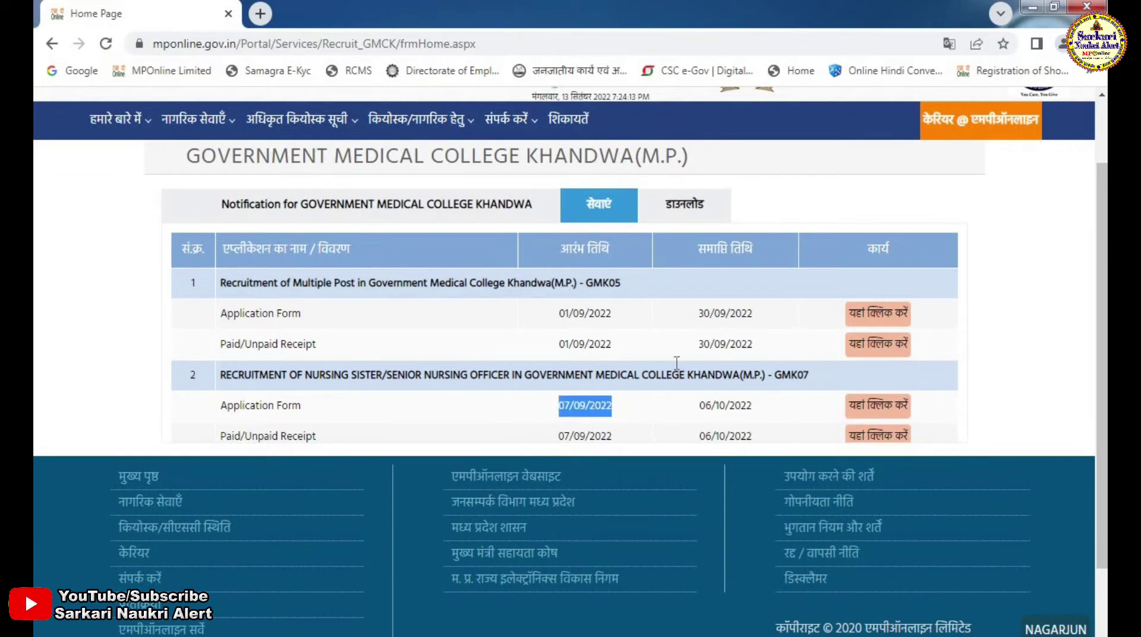
pyautogui.click(677, 362)
pyautogui.moveTo(698, 406); pyautogui.dragTo(768, 411)
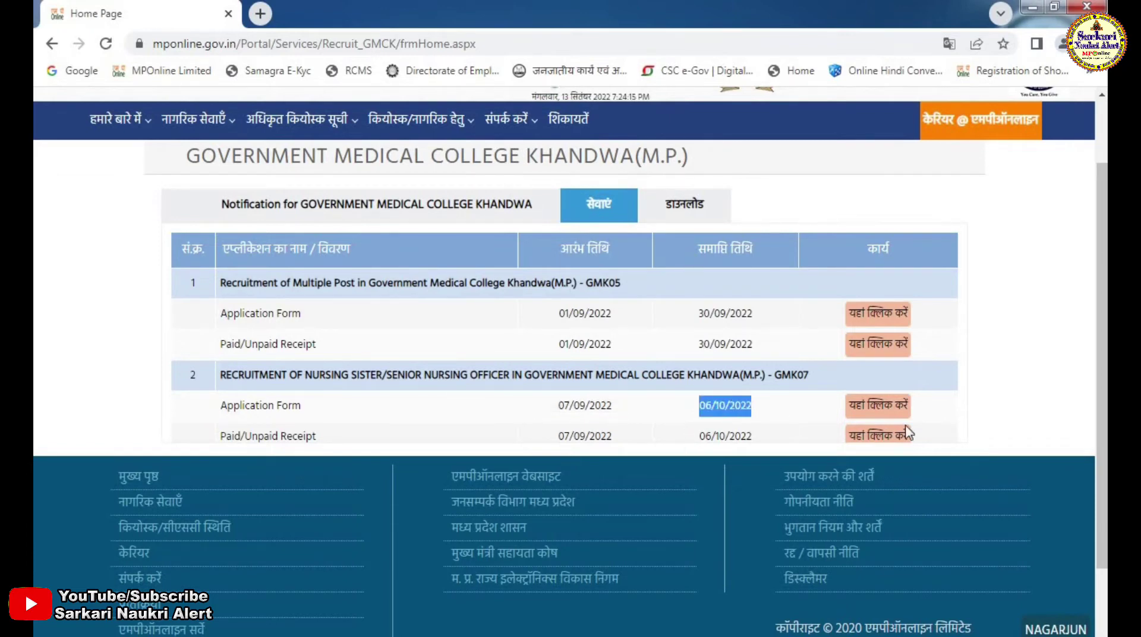
pyautogui.click(1059, 383)
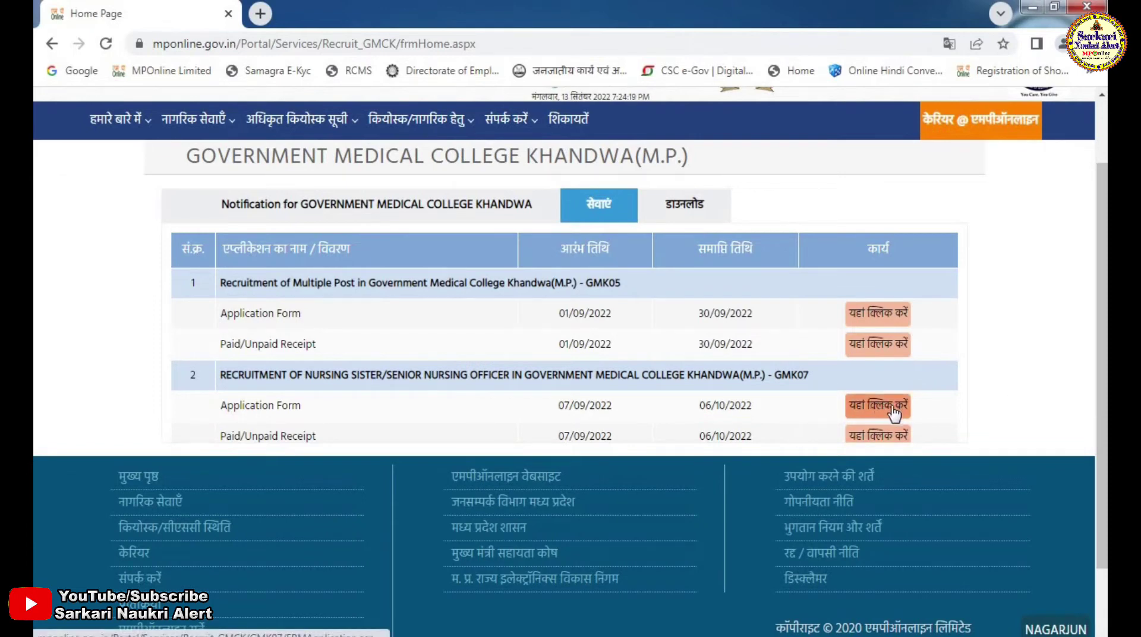
pyautogui.click(883, 408)
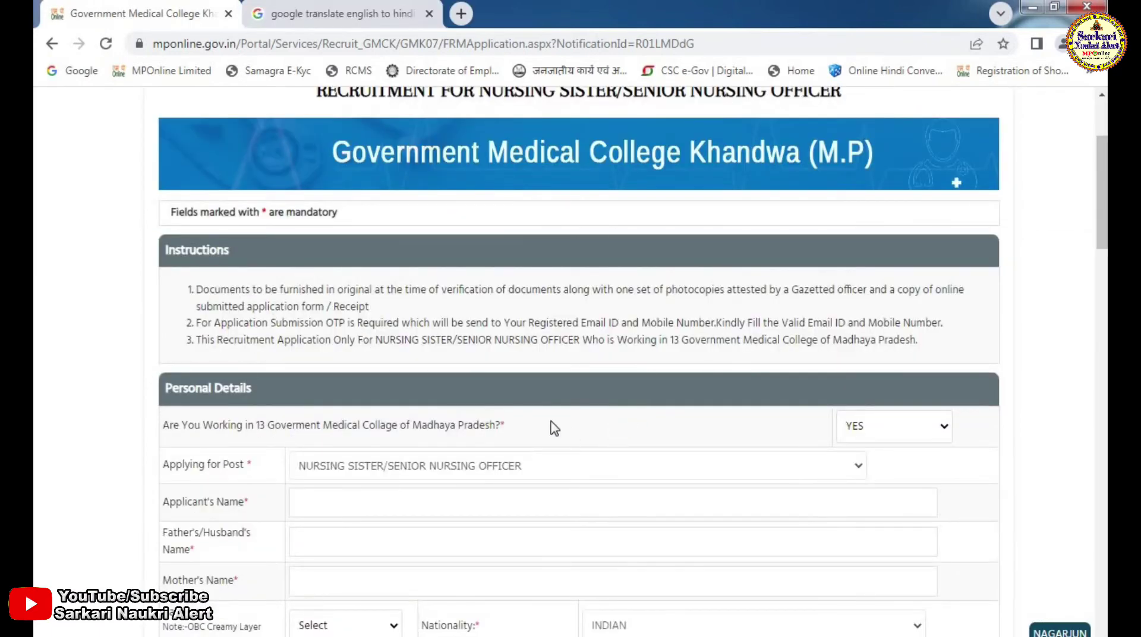
# Read the form's instructions and answer YES to working in one of the 13 government medical colleges of Madhya Pradesh.
pyautogui.scroll(-1, 550, 422)
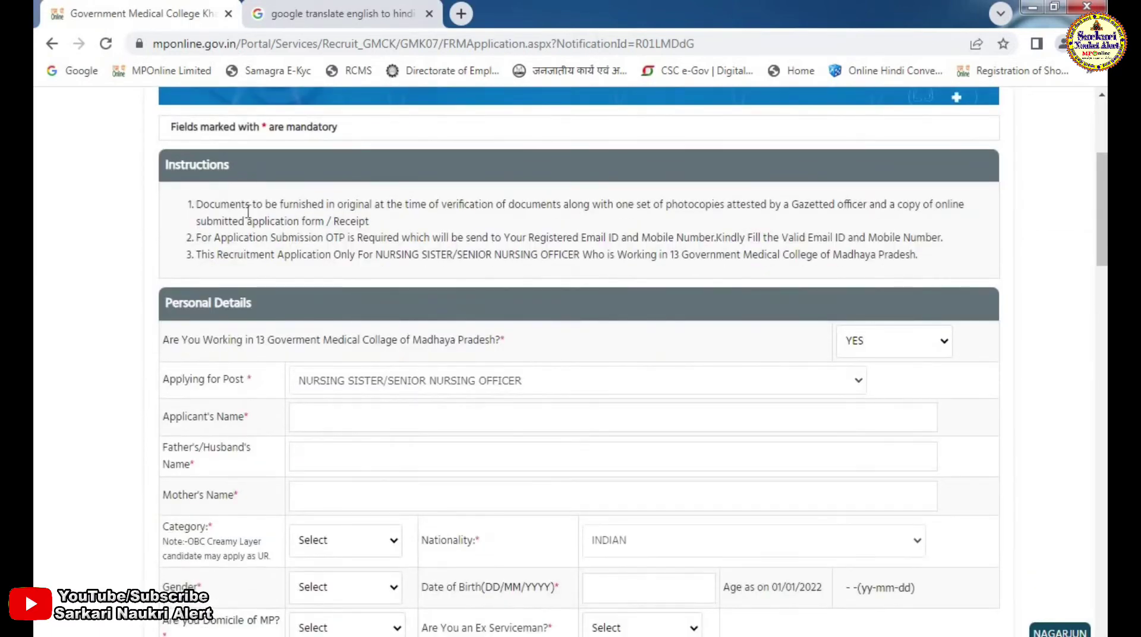
pyautogui.moveTo(249, 211); pyautogui.dragTo(77, 306)
pyautogui.click(80, 307)
pyautogui.click(927, 343)
pyautogui.click(855, 389)
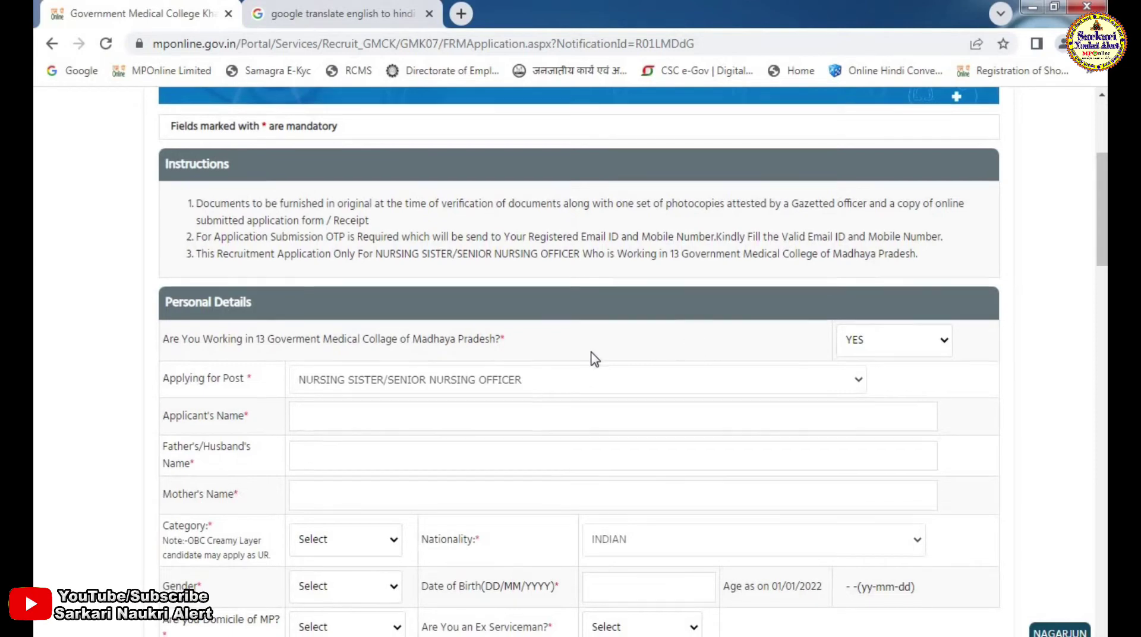
# Go through the applicant's, father's/husband's and mother's name fields and view the available category options.
pyautogui.scroll(-1, 590, 359)
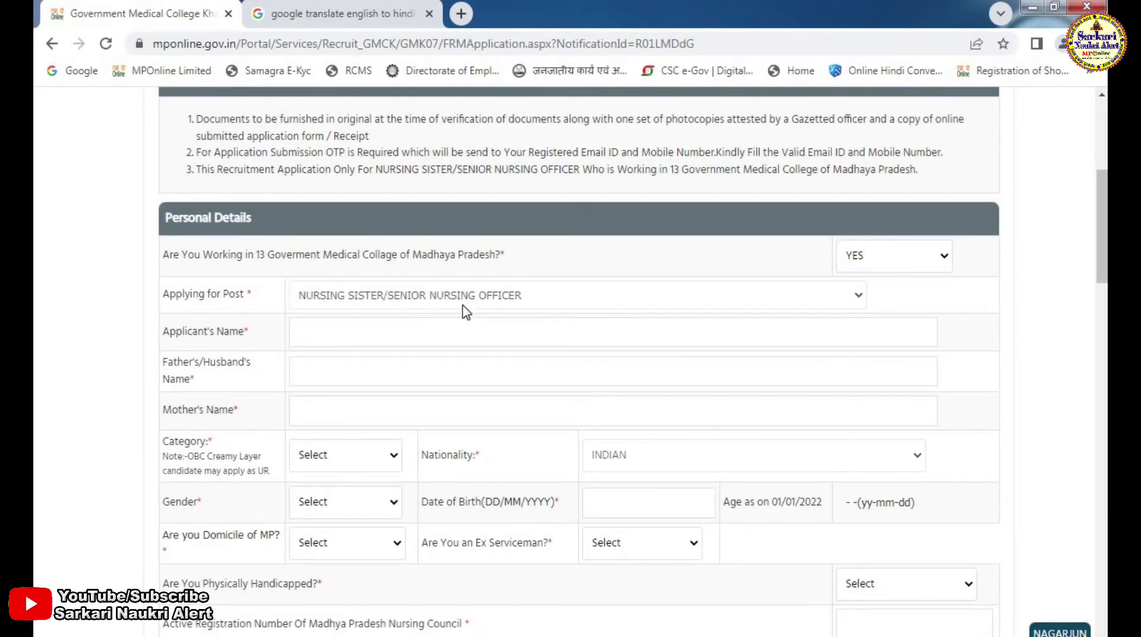
pyautogui.click(324, 337)
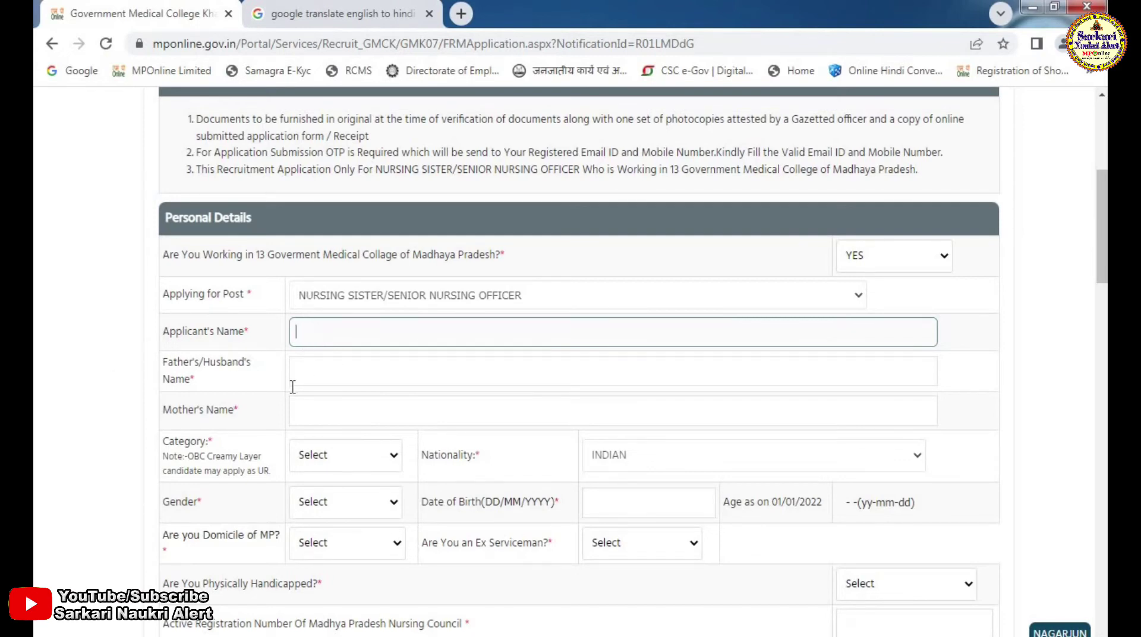
pyautogui.click(310, 375)
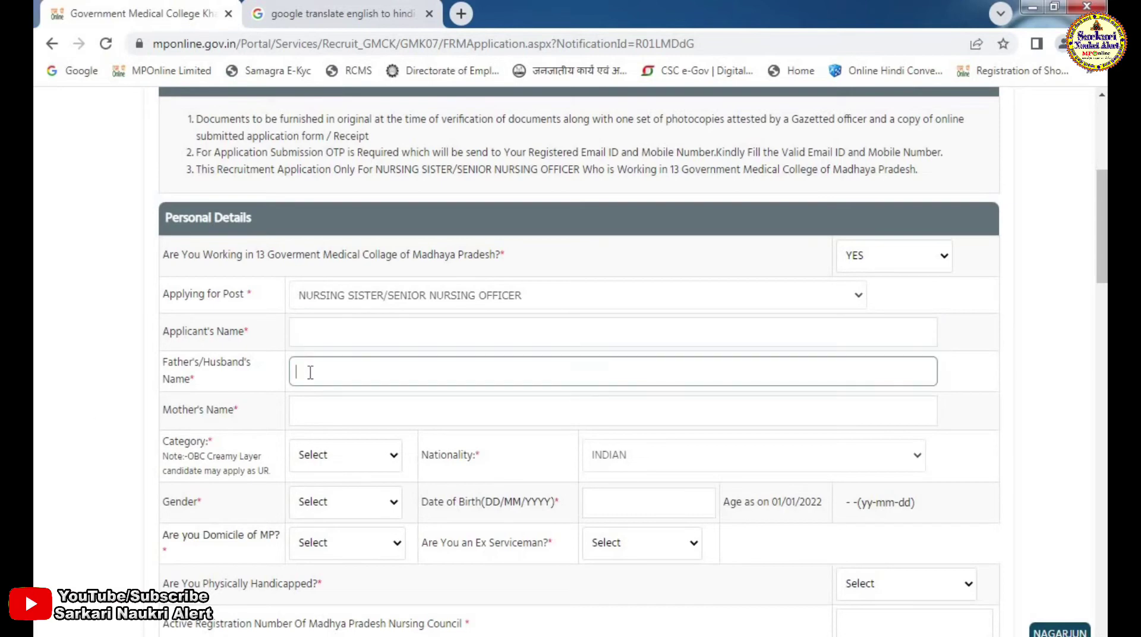
pyautogui.click(299, 410)
pyautogui.scroll(-3, 300, 410)
pyautogui.click(331, 290)
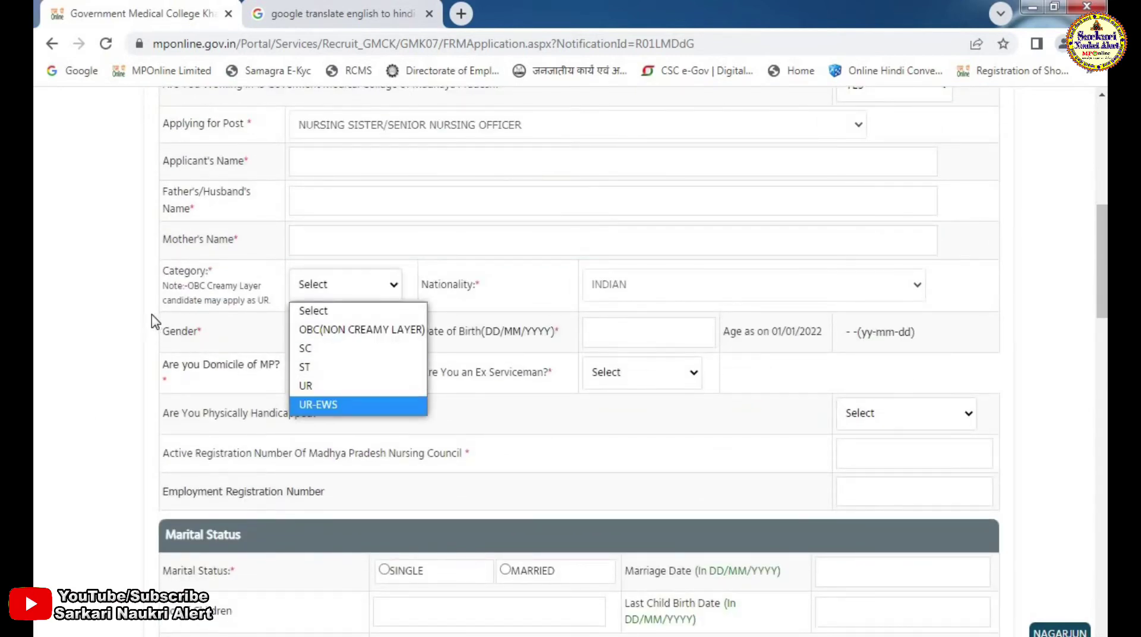
pyautogui.click(112, 316)
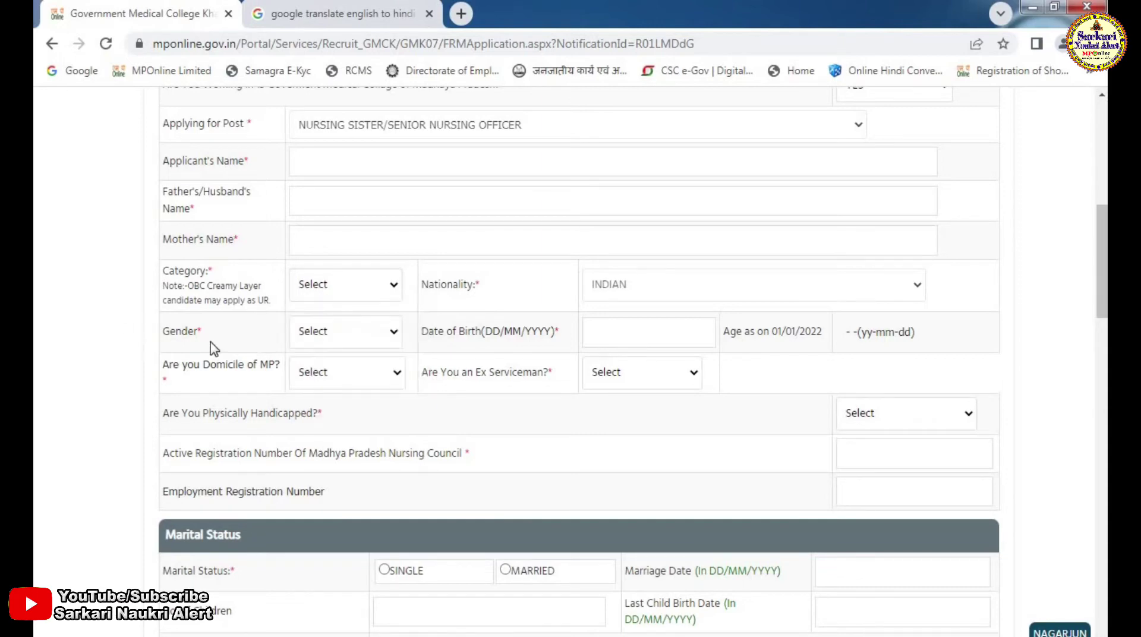
# Set the applicant's gender to MALE in the personal details.
pyautogui.click(342, 339)
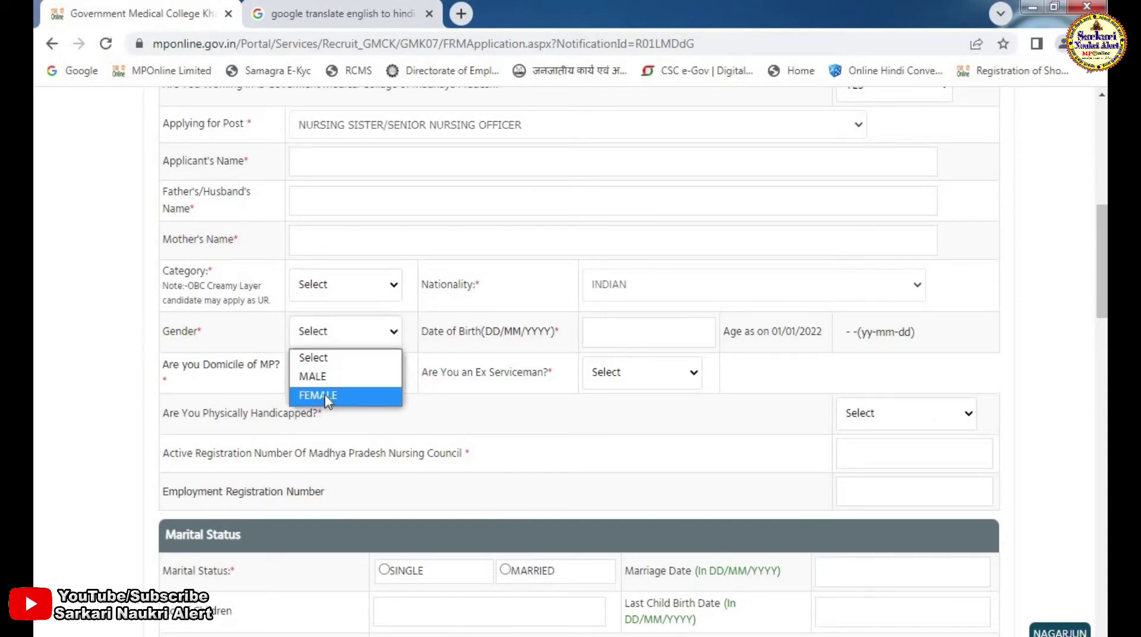
pyautogui.click(324, 394)
pyautogui.click(330, 336)
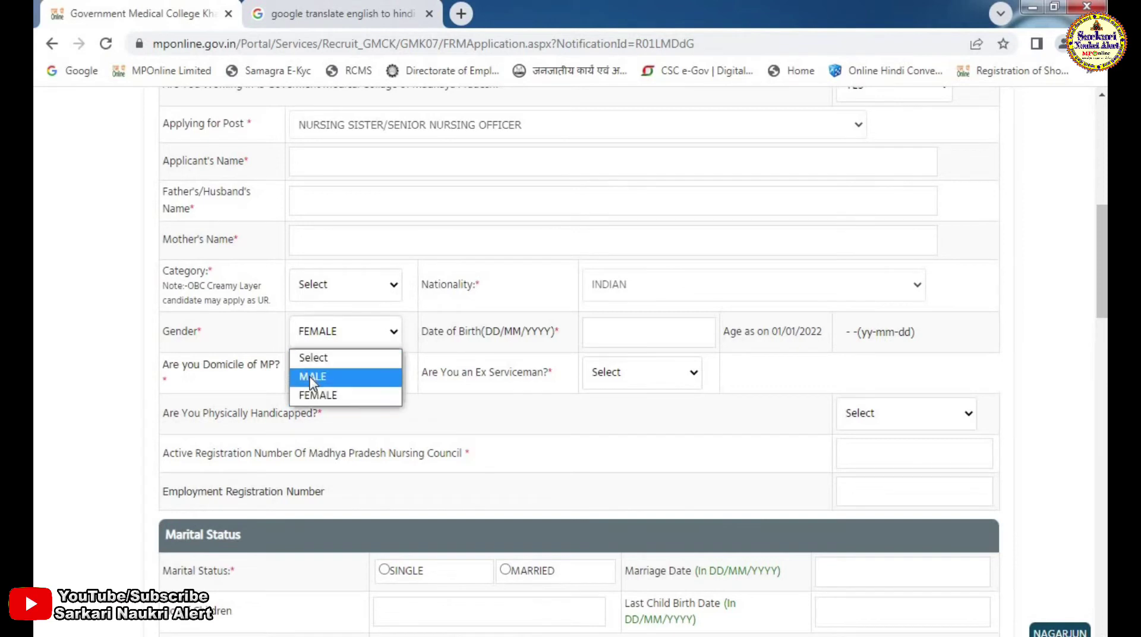
pyautogui.click(324, 376)
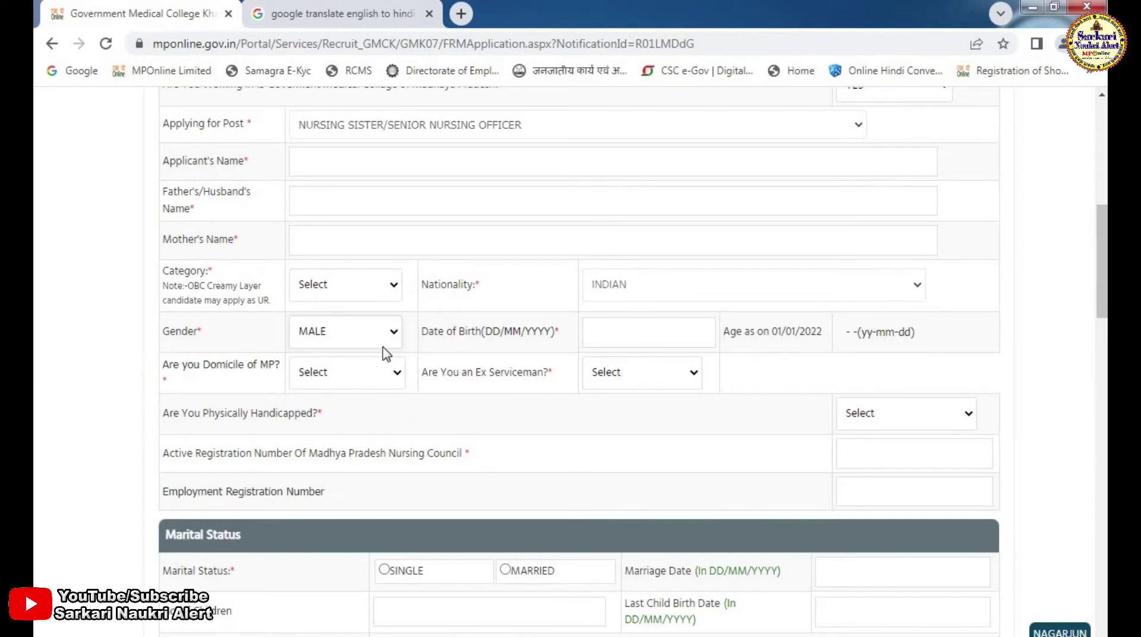
pyautogui.click(667, 327)
# Answer the personal status questions with YES for MP domicile and NO for both ex-serviceman and physically handicapped.
pyautogui.click(350, 375)
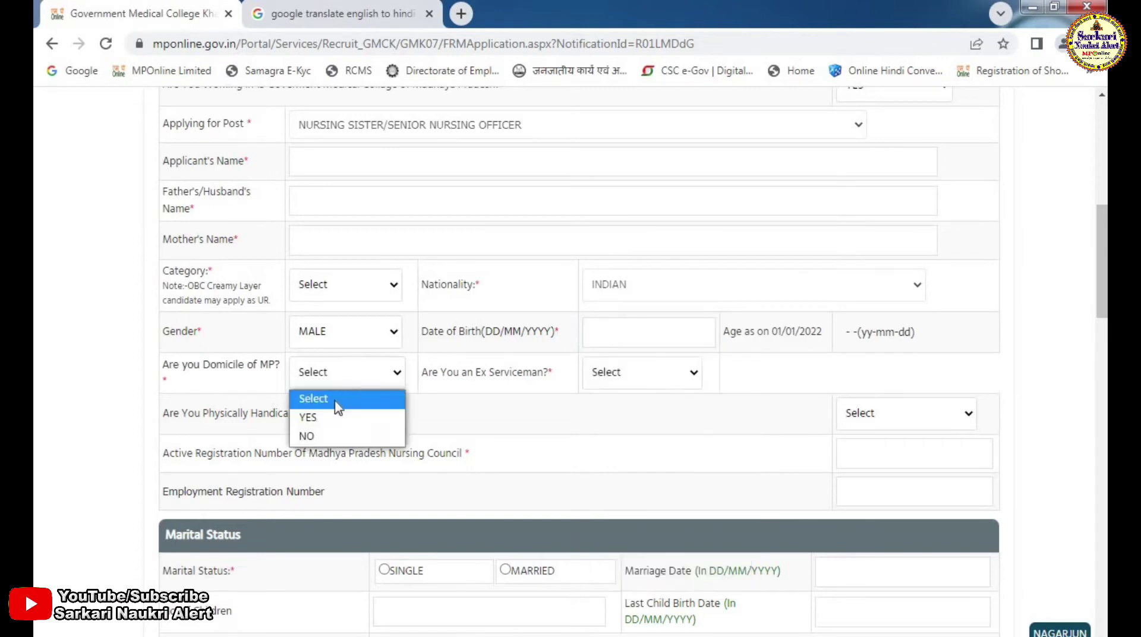
pyautogui.click(315, 418)
pyautogui.scroll(-8, 563, 416)
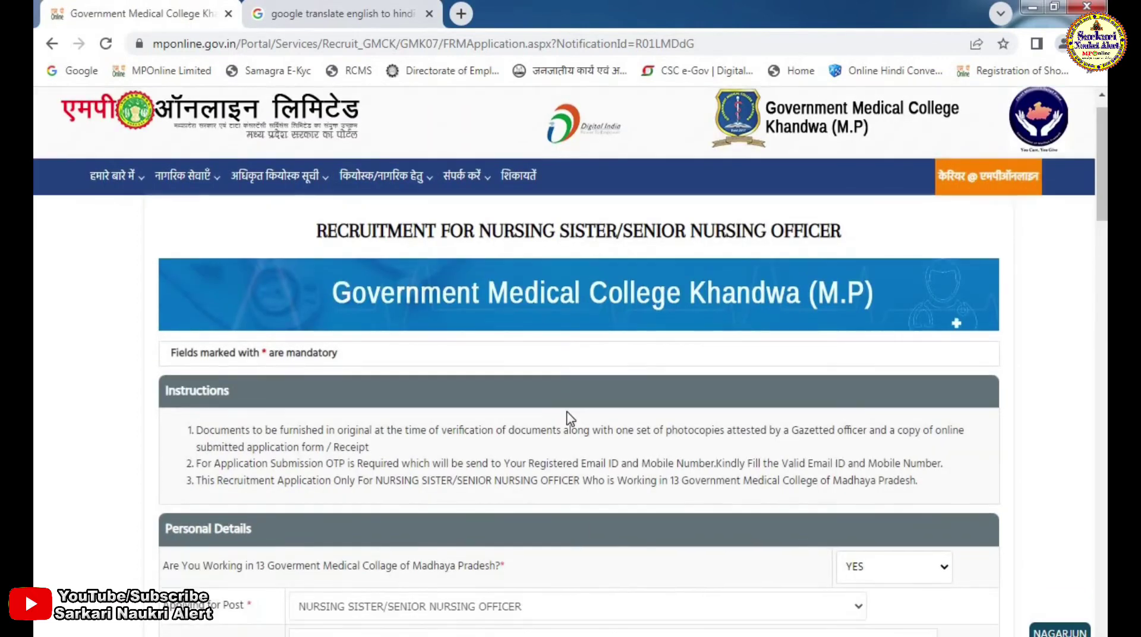
pyautogui.click(626, 377)
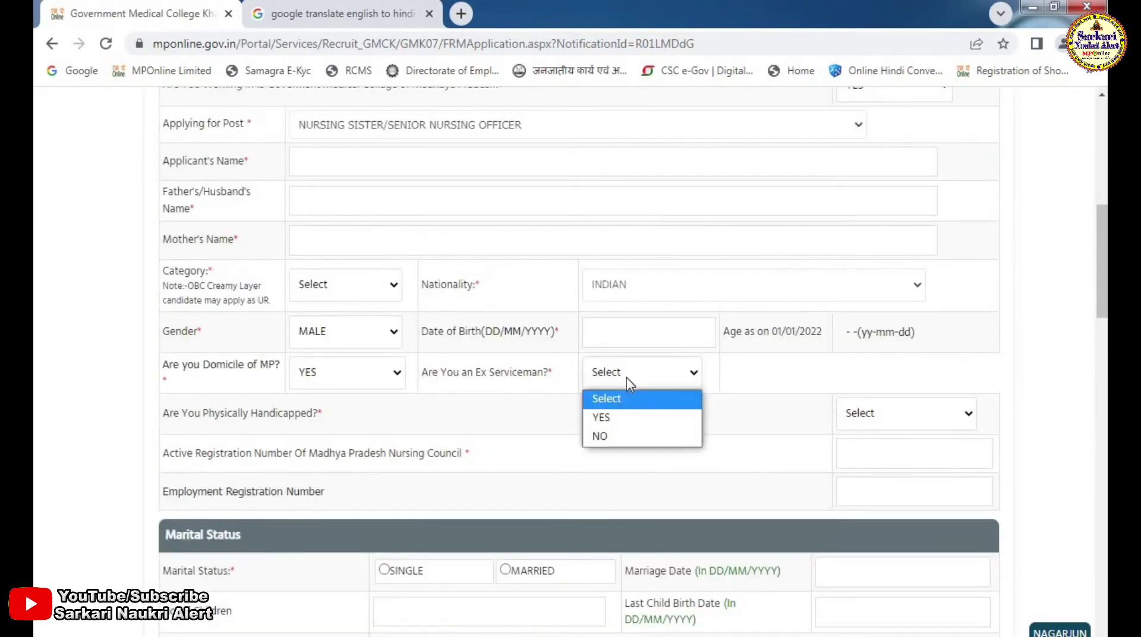
pyautogui.click(599, 436)
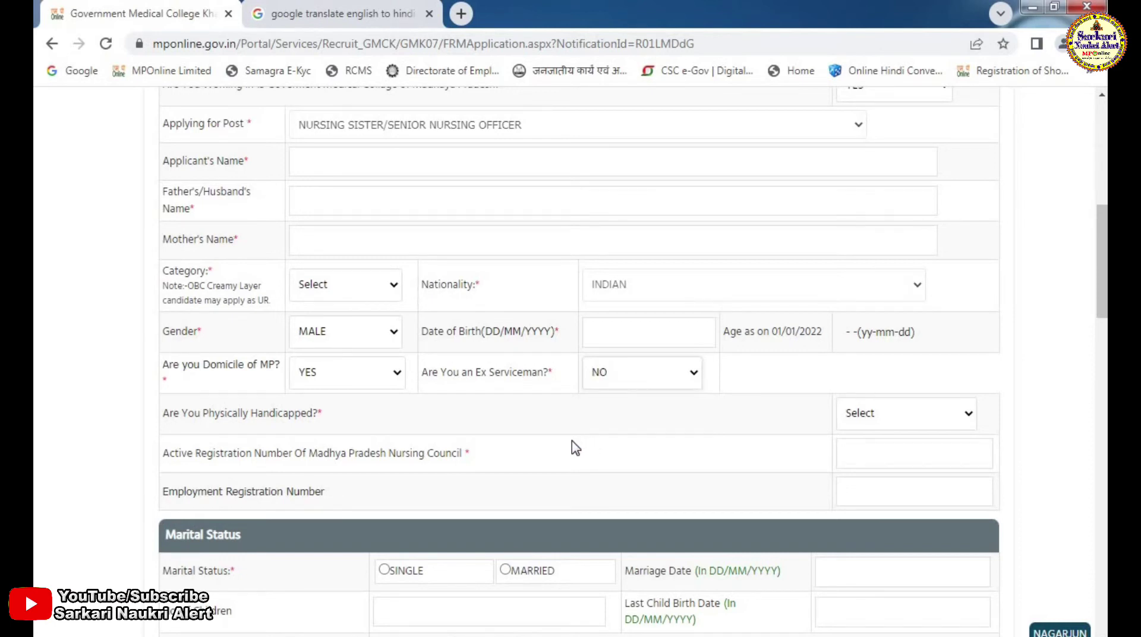
pyautogui.click(883, 414)
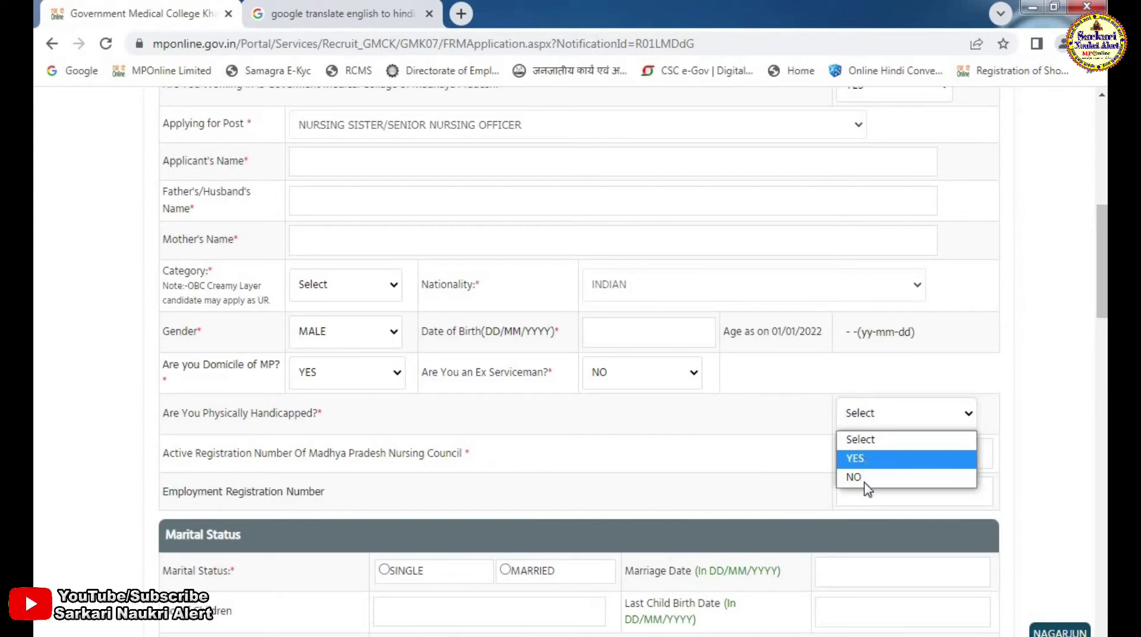
pyautogui.press('Return')
# Review the nursing council and employment registration number fields, and set the marital status to SINGLE.
pyautogui.scroll(-2, 166, 388)
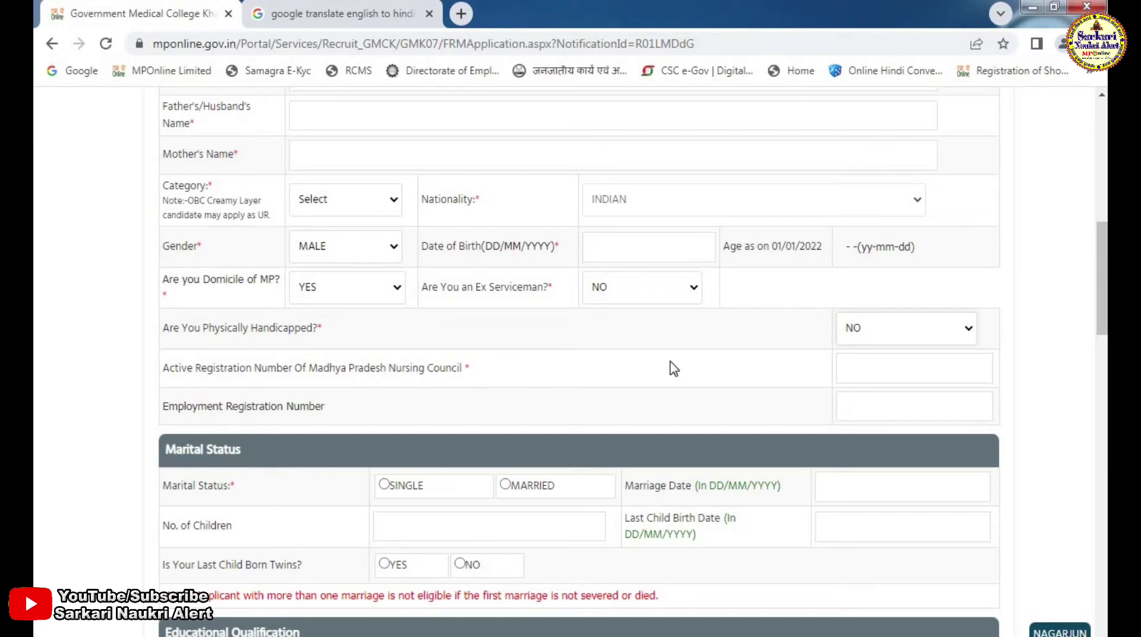
pyautogui.click(873, 369)
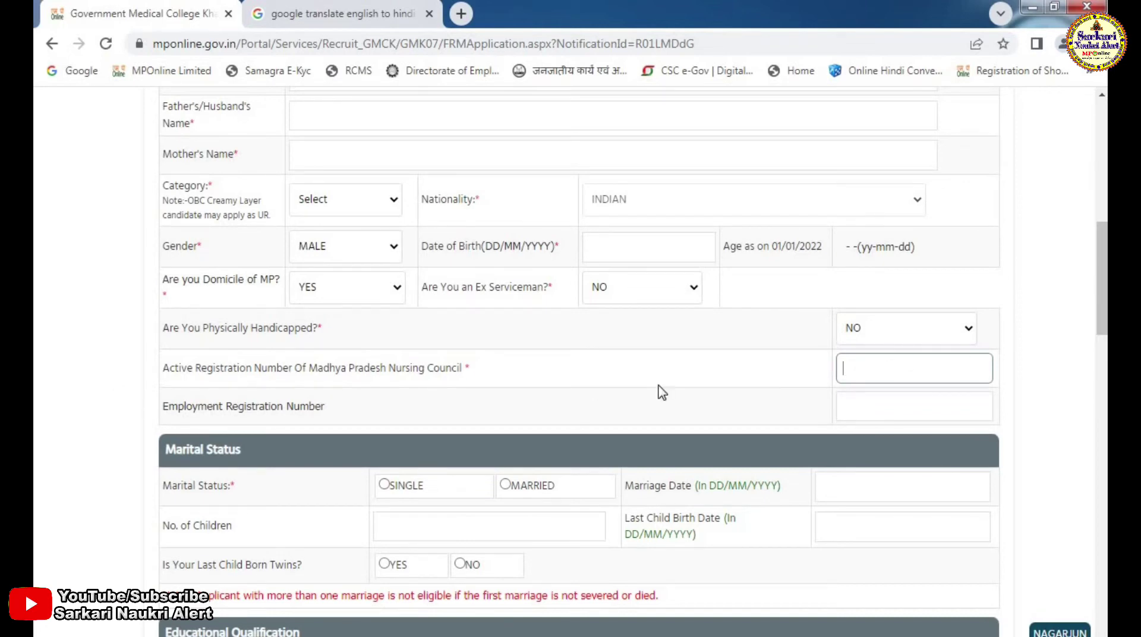
pyautogui.click(383, 410)
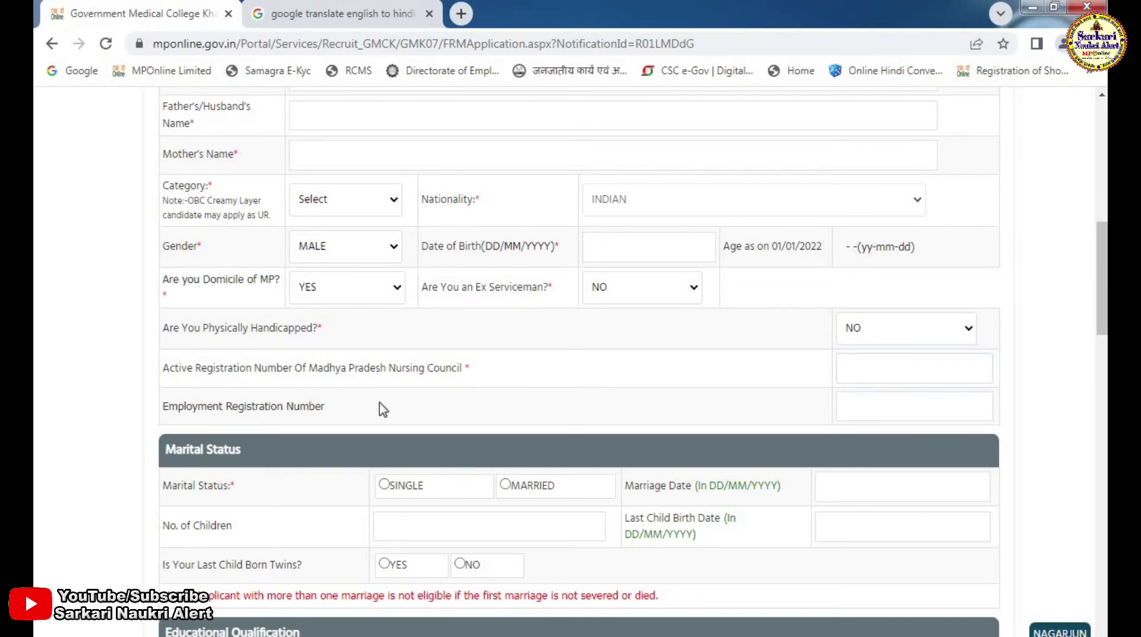
pyautogui.scroll(-3, 384, 410)
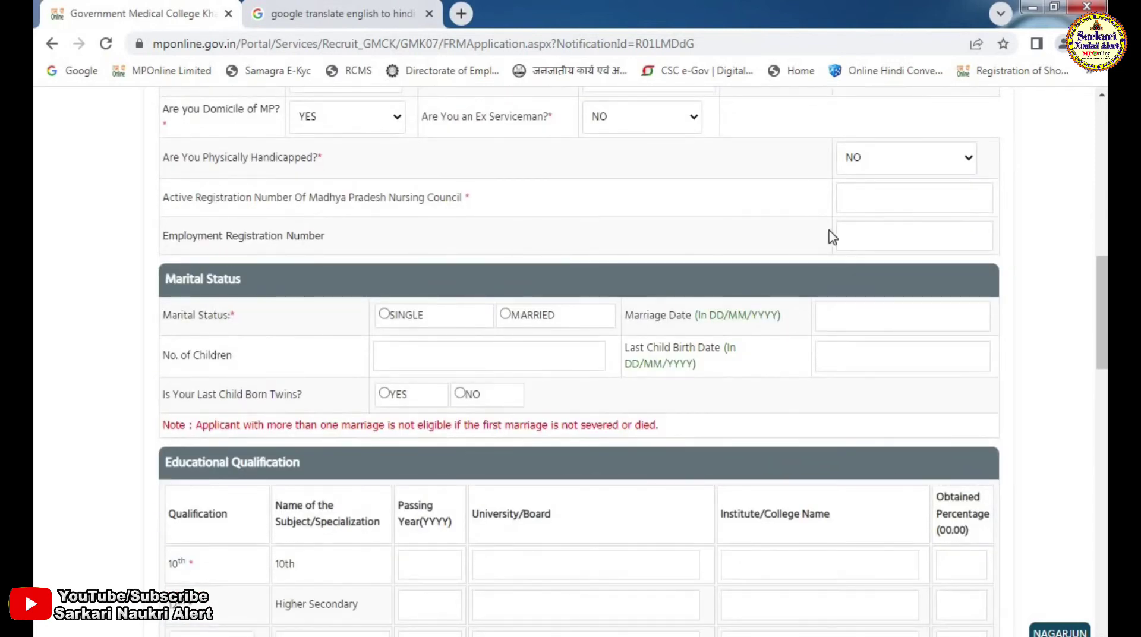
pyautogui.click(876, 239)
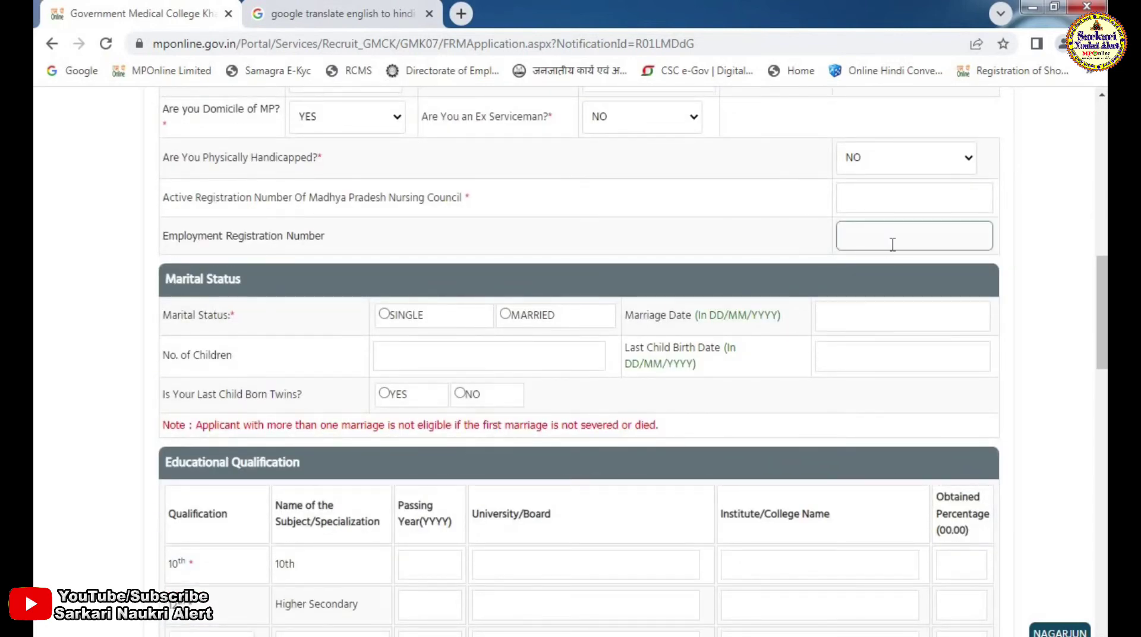
pyautogui.click(390, 277)
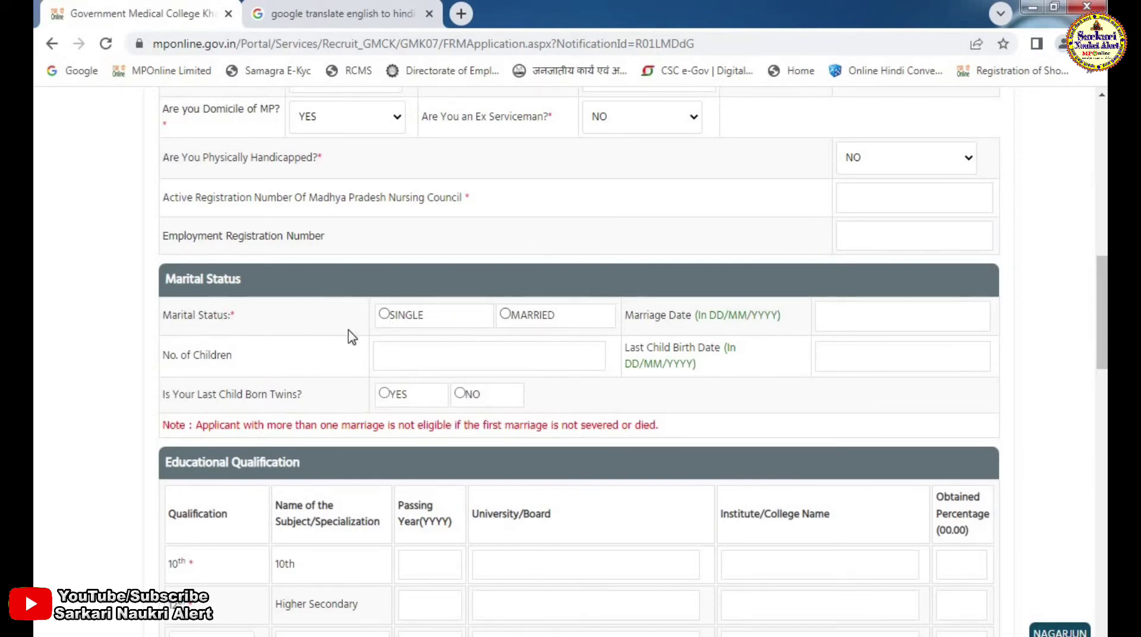
pyautogui.click(384, 315)
# Choose B.SC (NURSING) as the required qualification below the 12th entry in the educational qualification table.
pyautogui.scroll(-4, 102, 331)
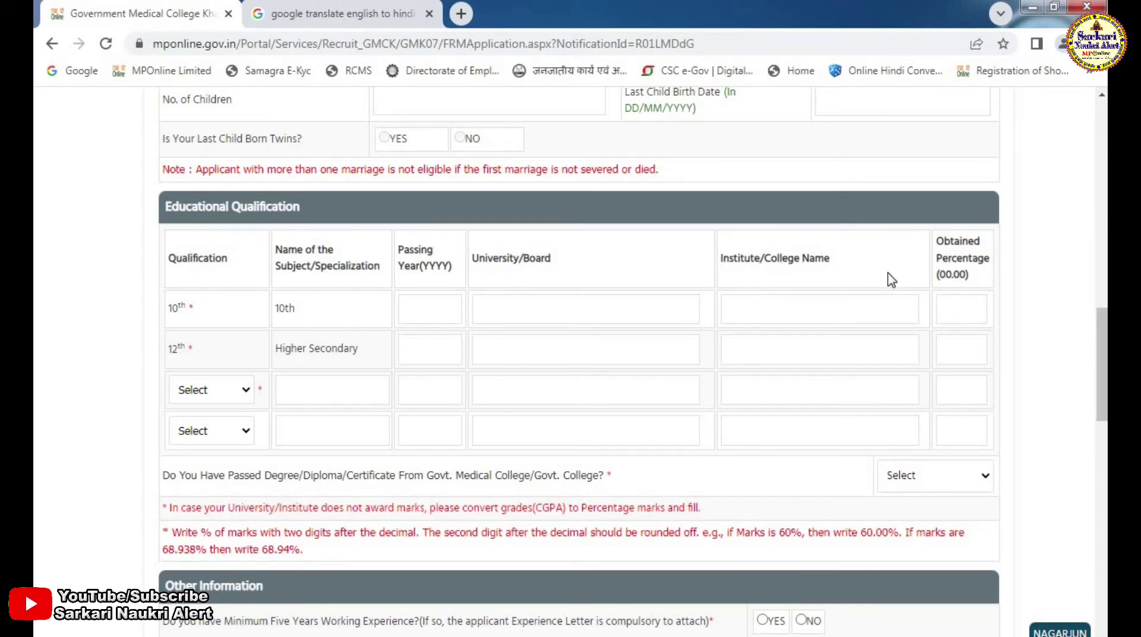
pyautogui.click(216, 390)
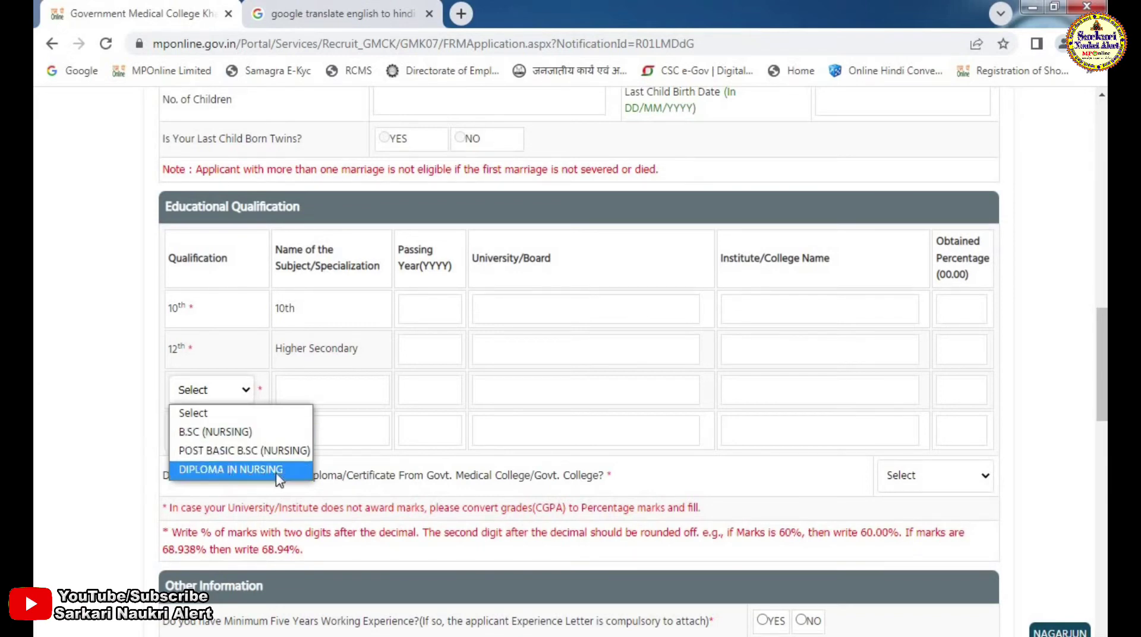
pyautogui.click(235, 435)
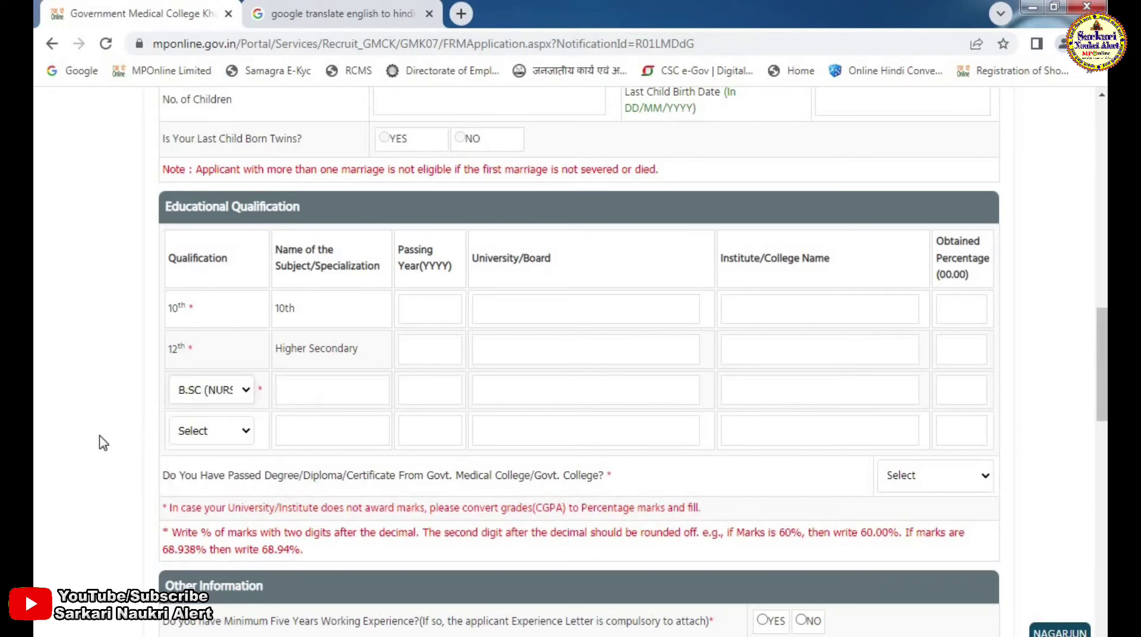
# Examine the choices offered for the required nursing qualification and the additional qualification in the Educational Qualification table.
pyautogui.click(209, 436)
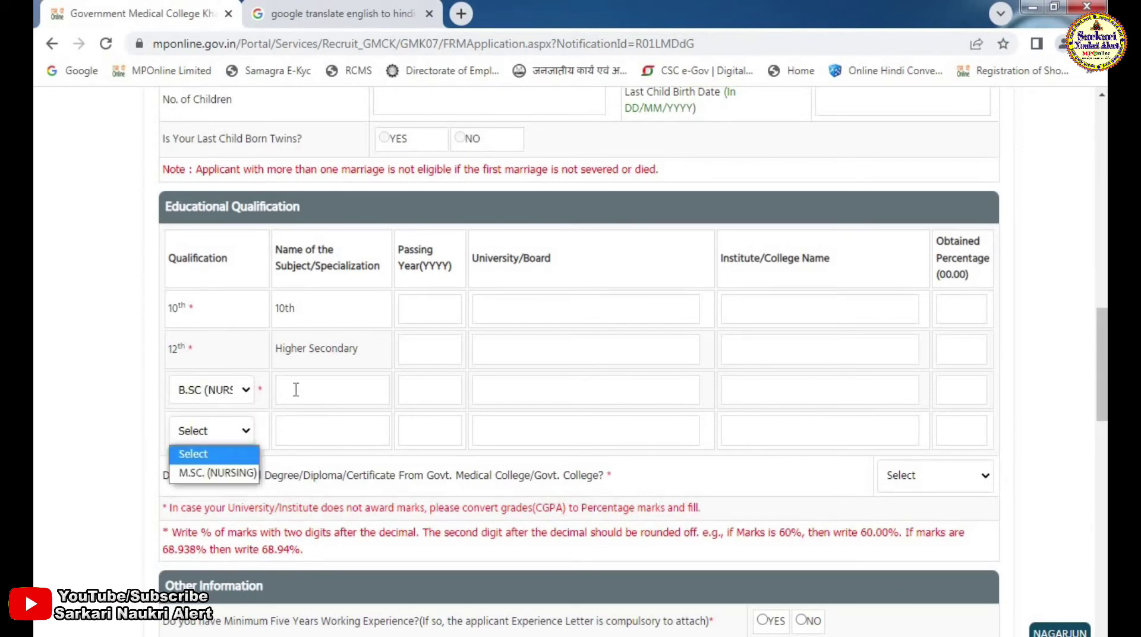
pyautogui.click(296, 389)
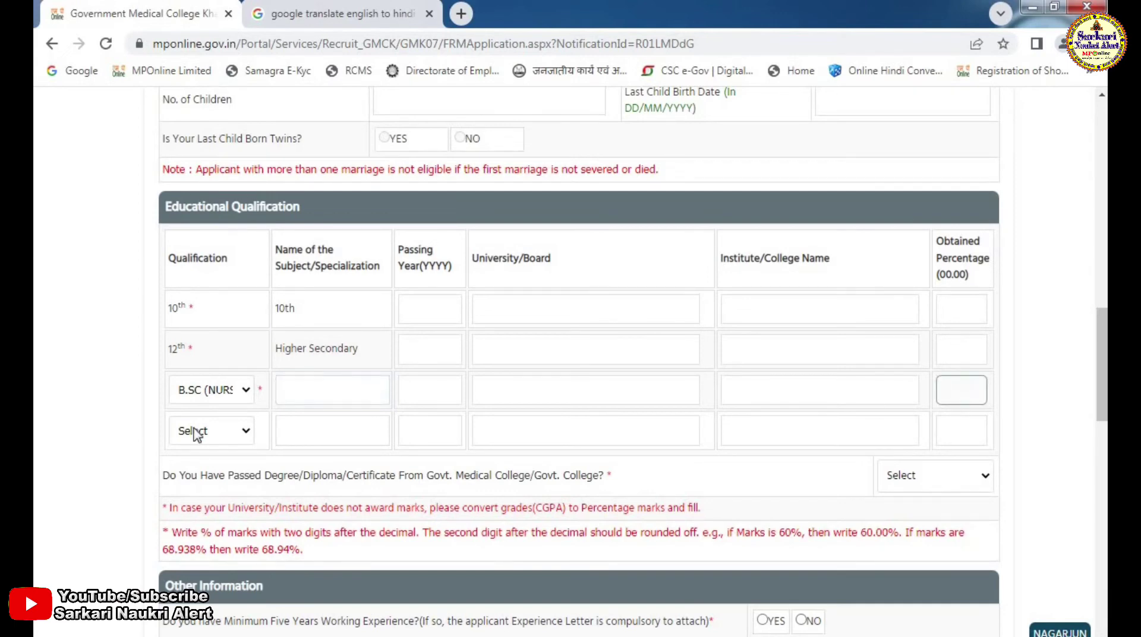
pyautogui.click(219, 391)
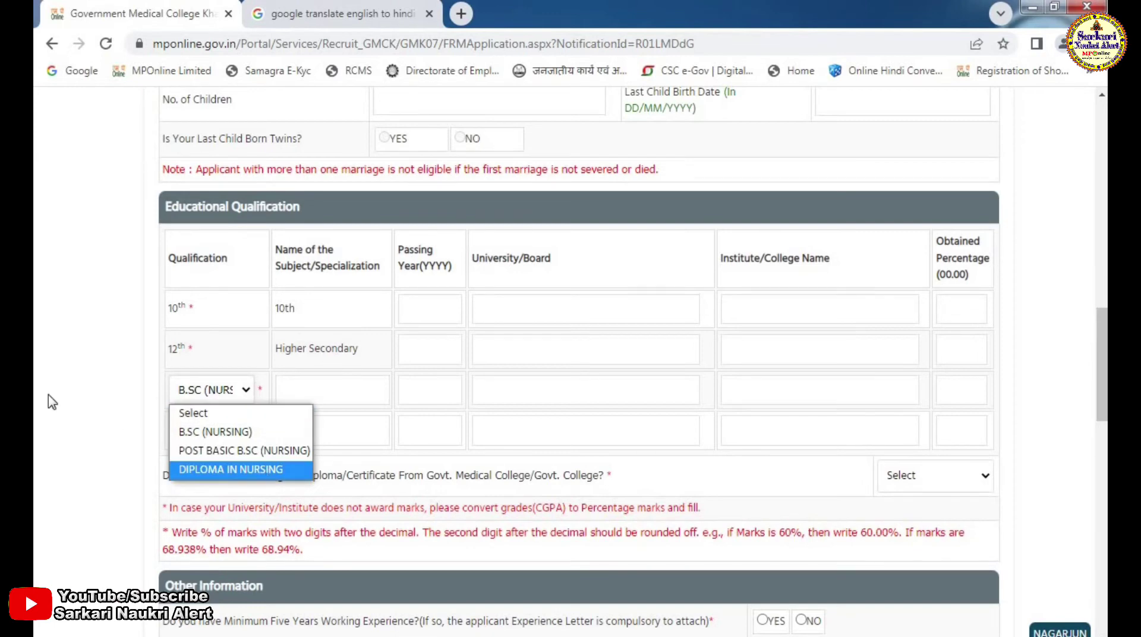
pyautogui.click(90, 402)
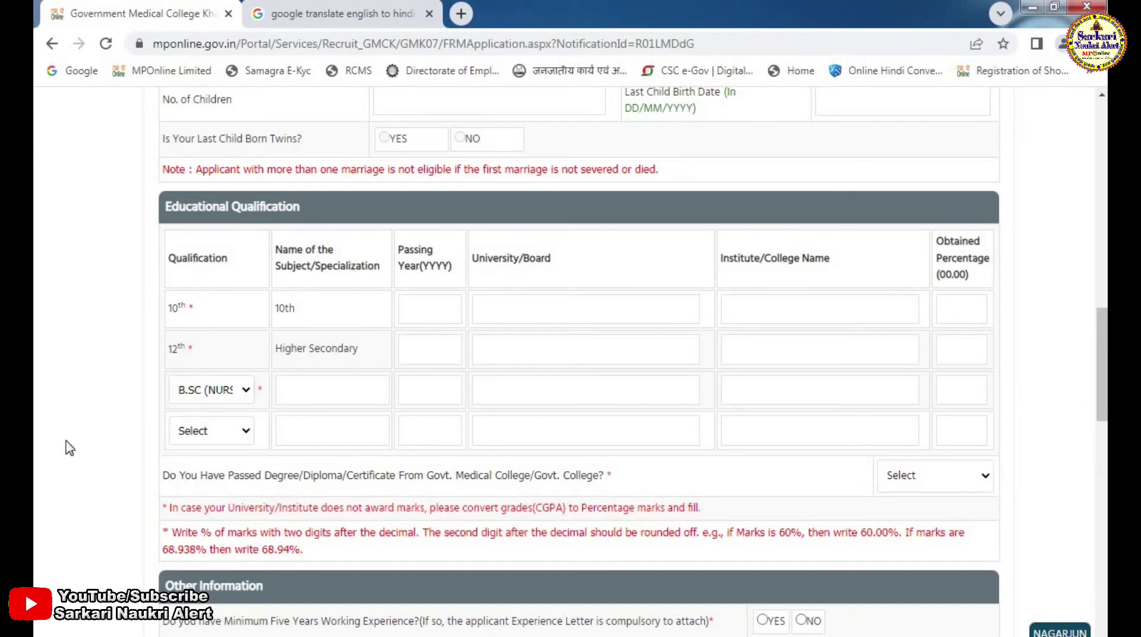
pyautogui.scroll(-1, 186, 380)
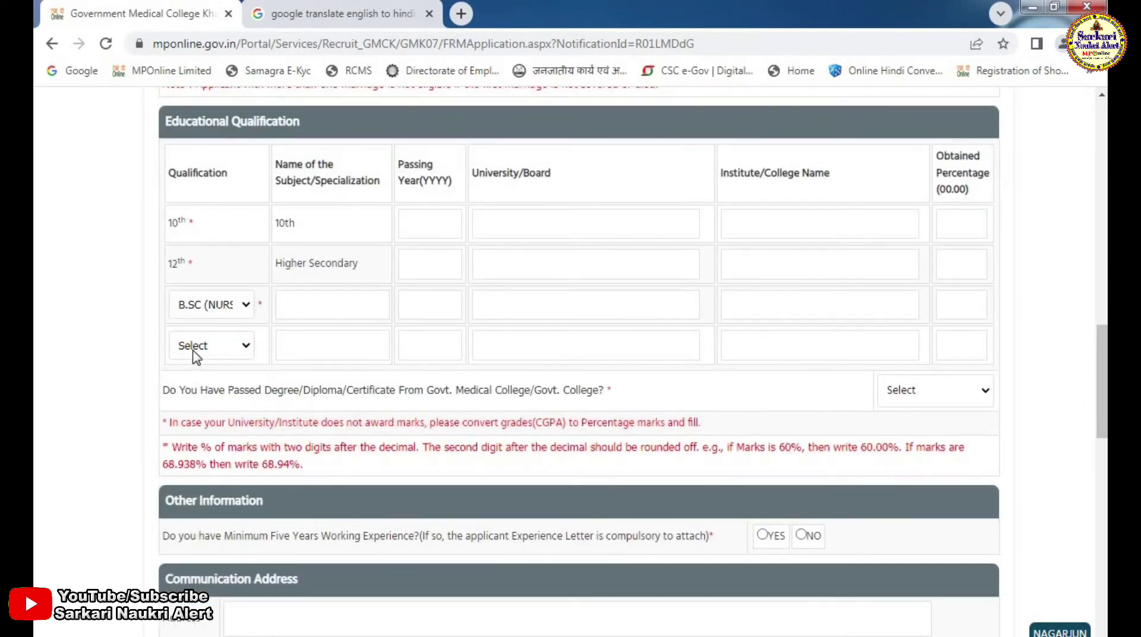
pyautogui.click(196, 356)
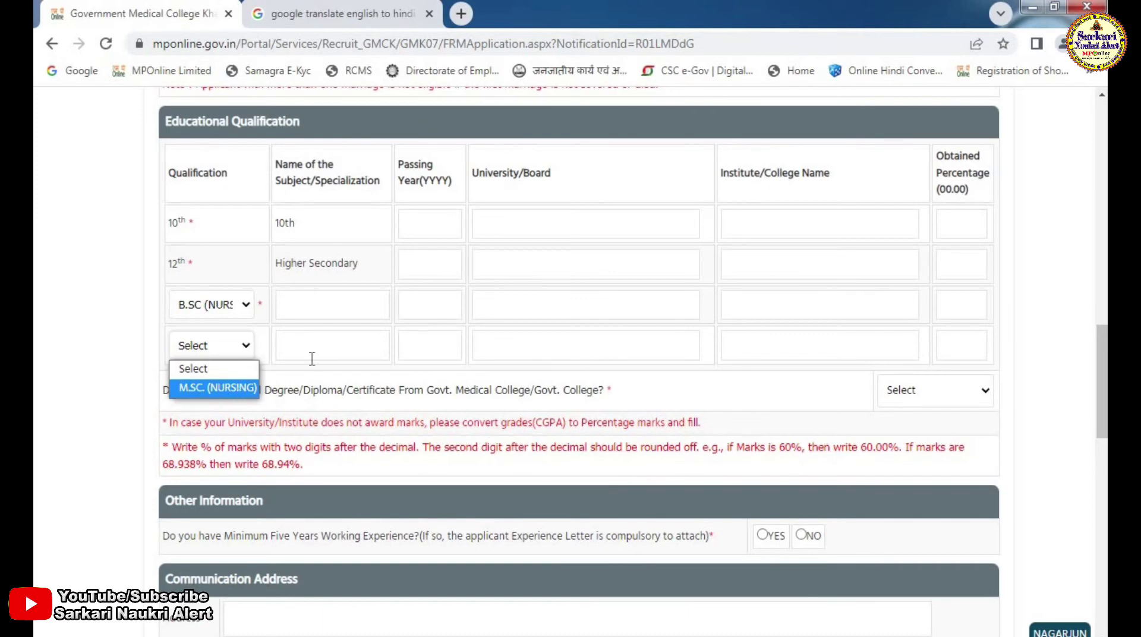
pyautogui.click(84, 402)
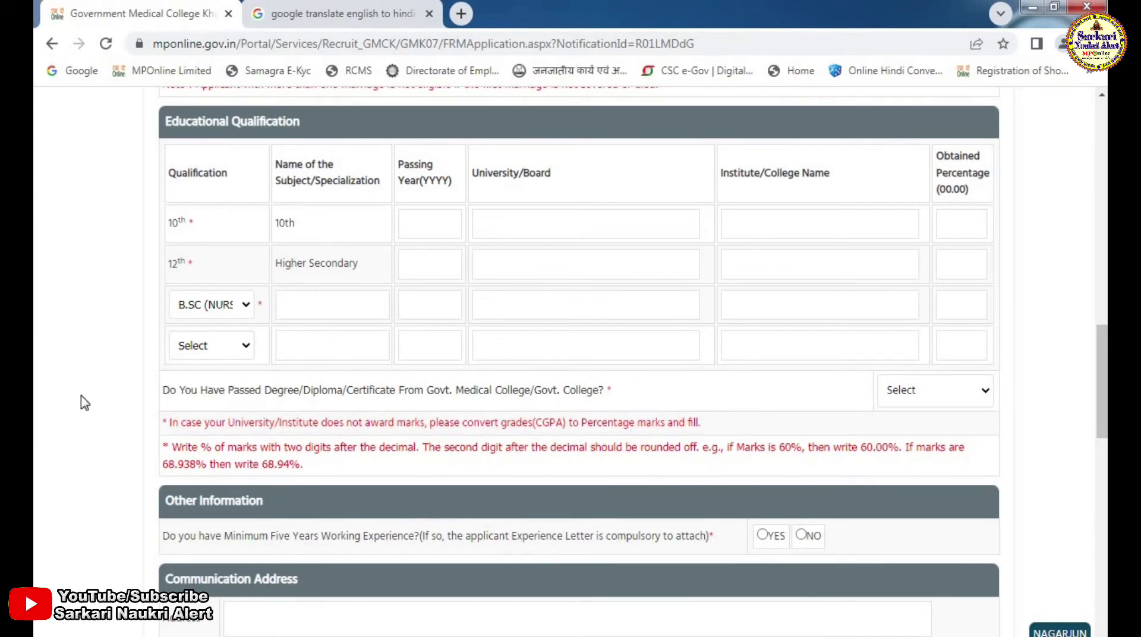
# Review the answer choices for the question about having passed from a government medical college or government college.
pyautogui.scroll(-1, 85, 403)
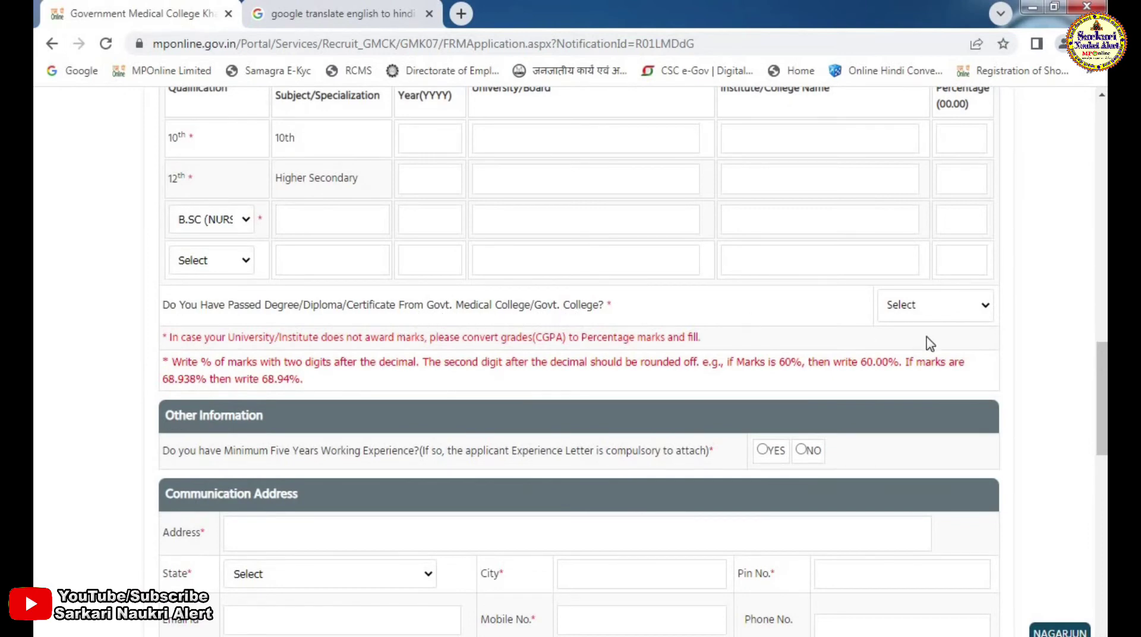
pyautogui.click(942, 308)
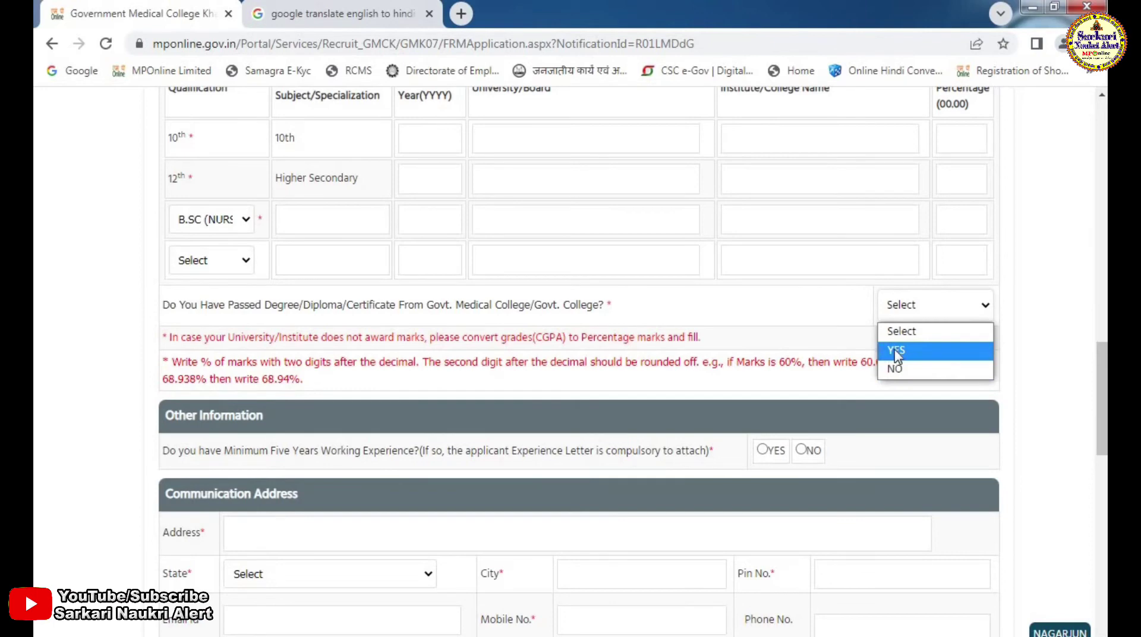
pyautogui.click(809, 324)
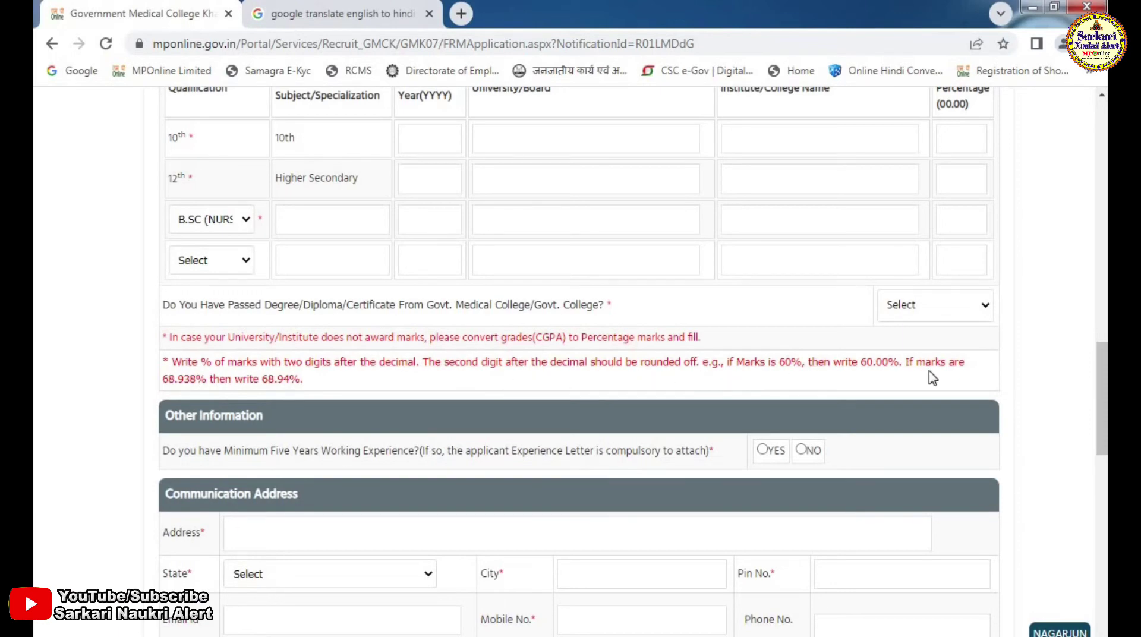
# Answer YES to having at least five years of working experience and review the experience entry fields.
pyautogui.scroll(-1, 227, 404)
pyautogui.scroll(-1, 230, 406)
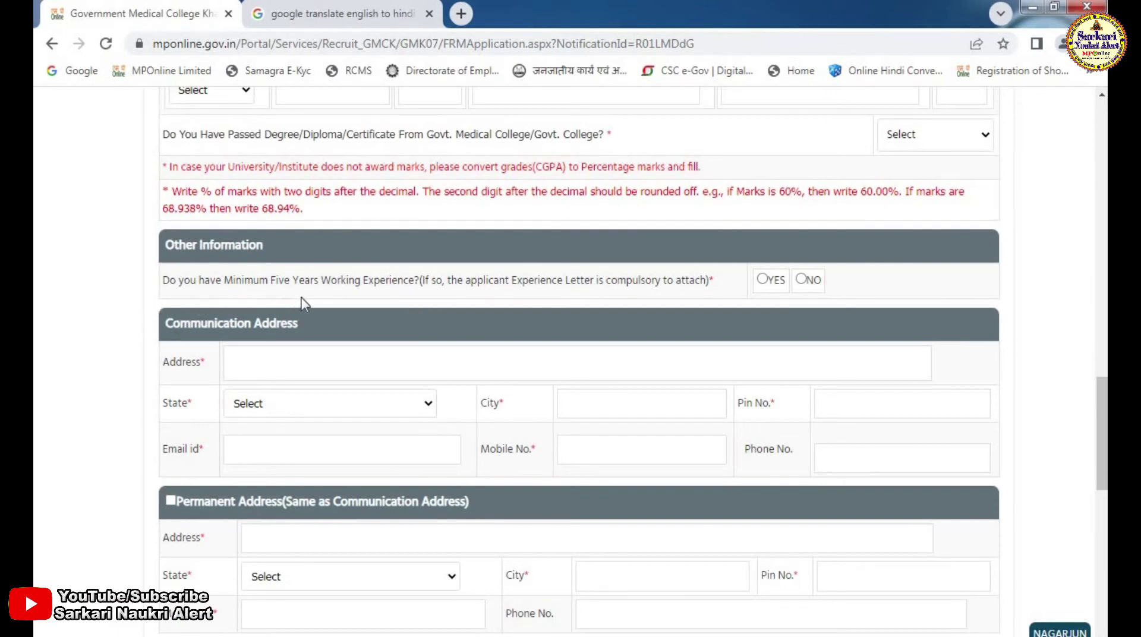
pyautogui.click(764, 280)
pyautogui.scroll(-10, 542, 385)
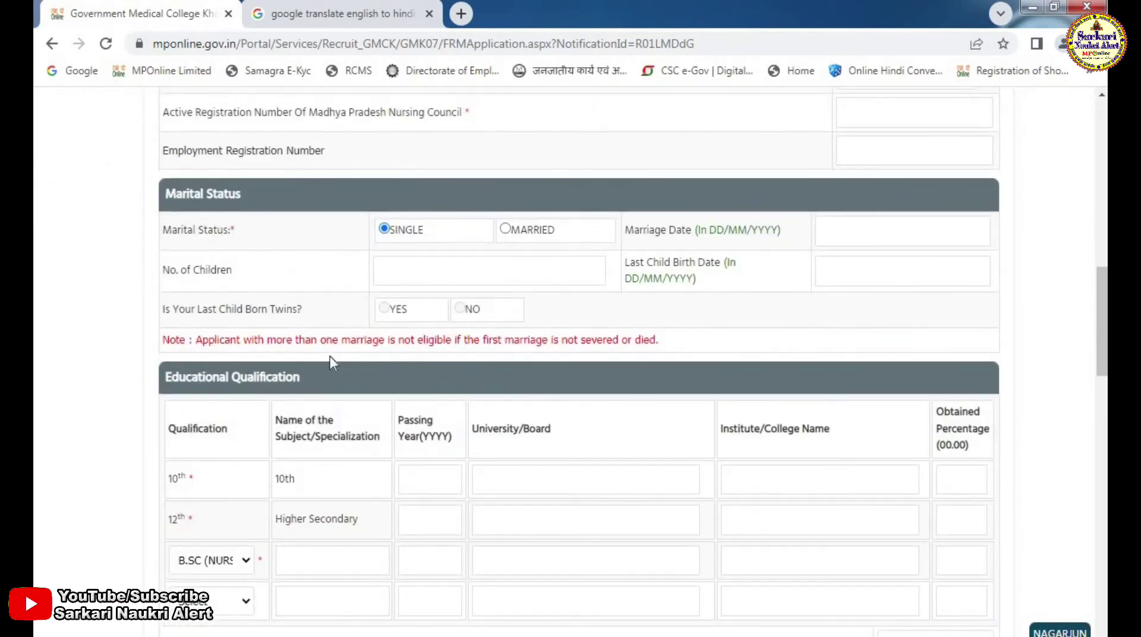
pyautogui.scroll(-5, 329, 356)
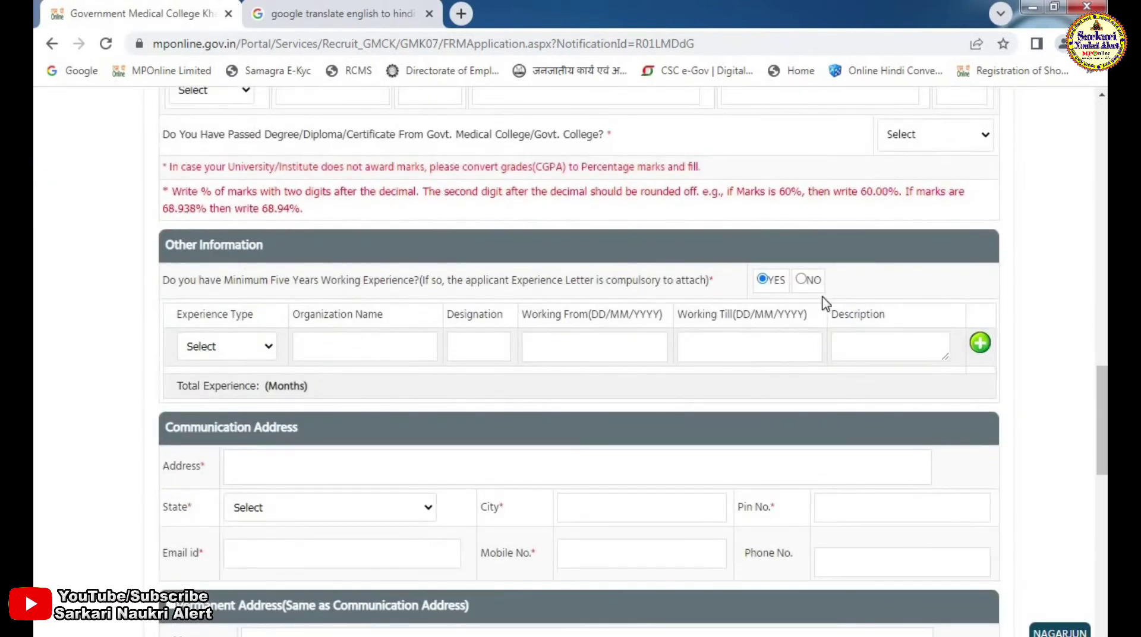
# Set the answer about minimum five years of working experience to NO in the Other Information section.
pyautogui.click(802, 279)
pyautogui.scroll(-15, 785, 341)
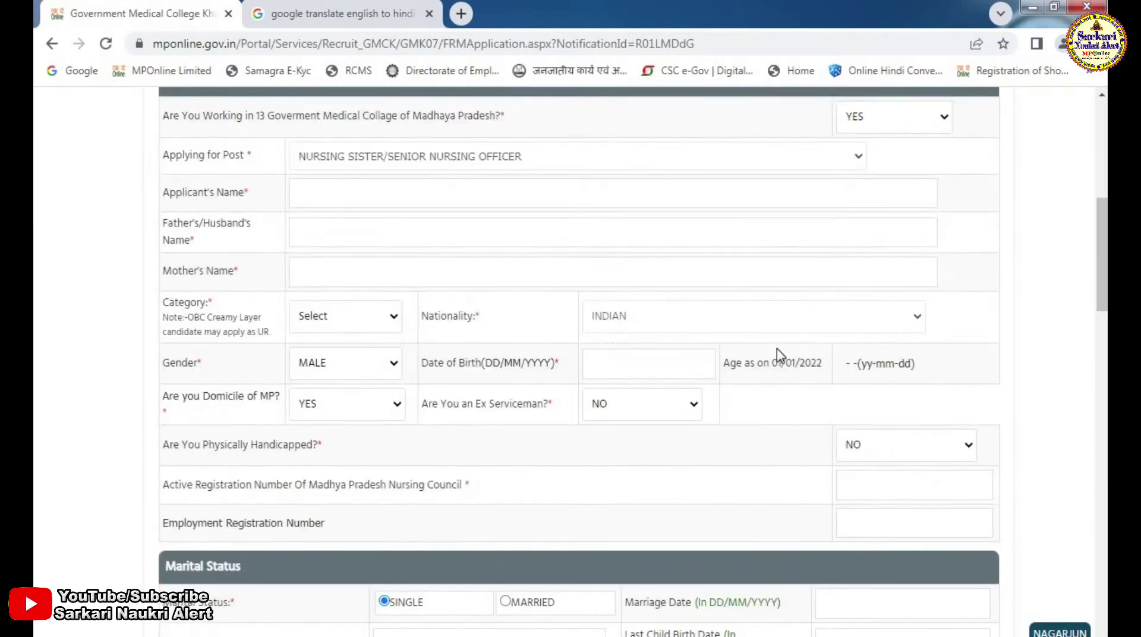
pyautogui.scroll(-10, 695, 376)
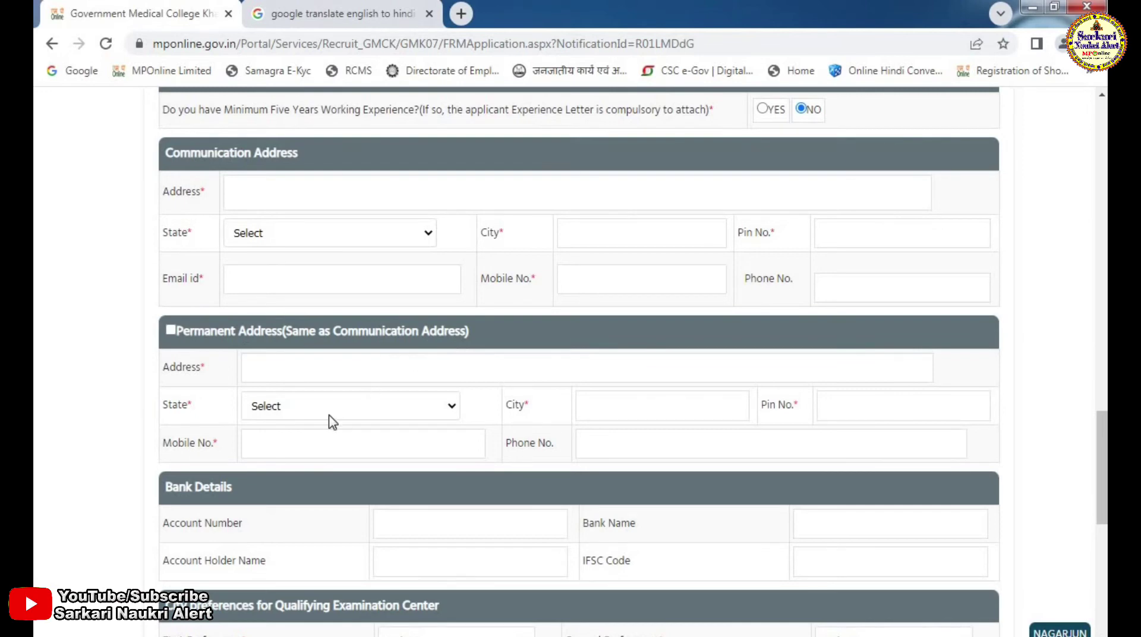
# Review the account number, bank name, account holder name and IFSC code fields in the bank details.
pyautogui.scroll(-3, 261, 380)
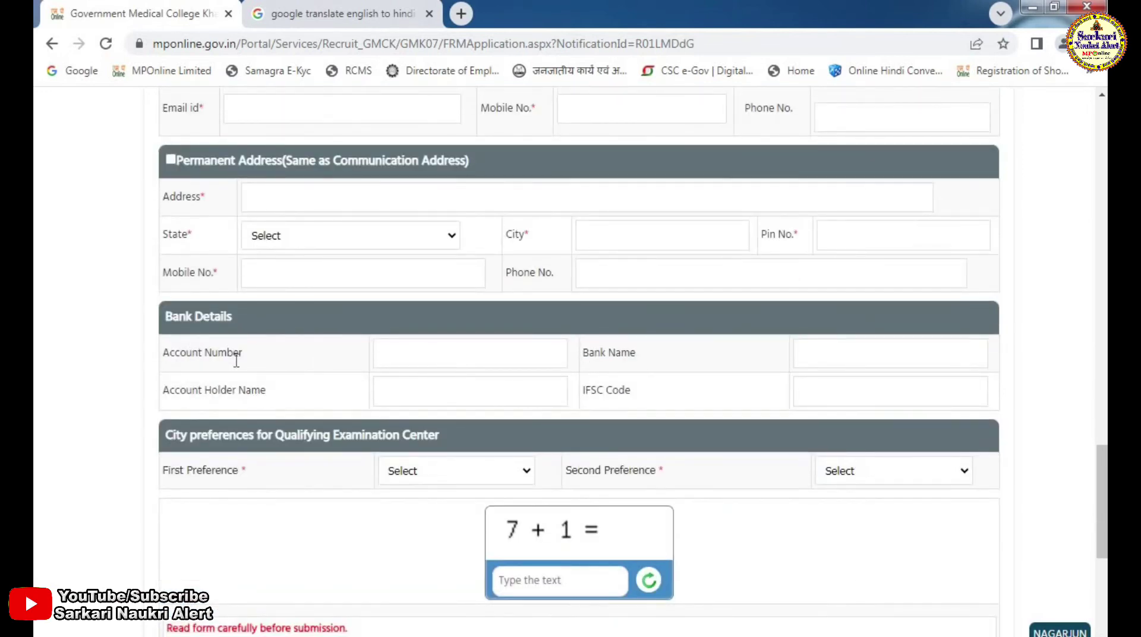
pyautogui.click(464, 360)
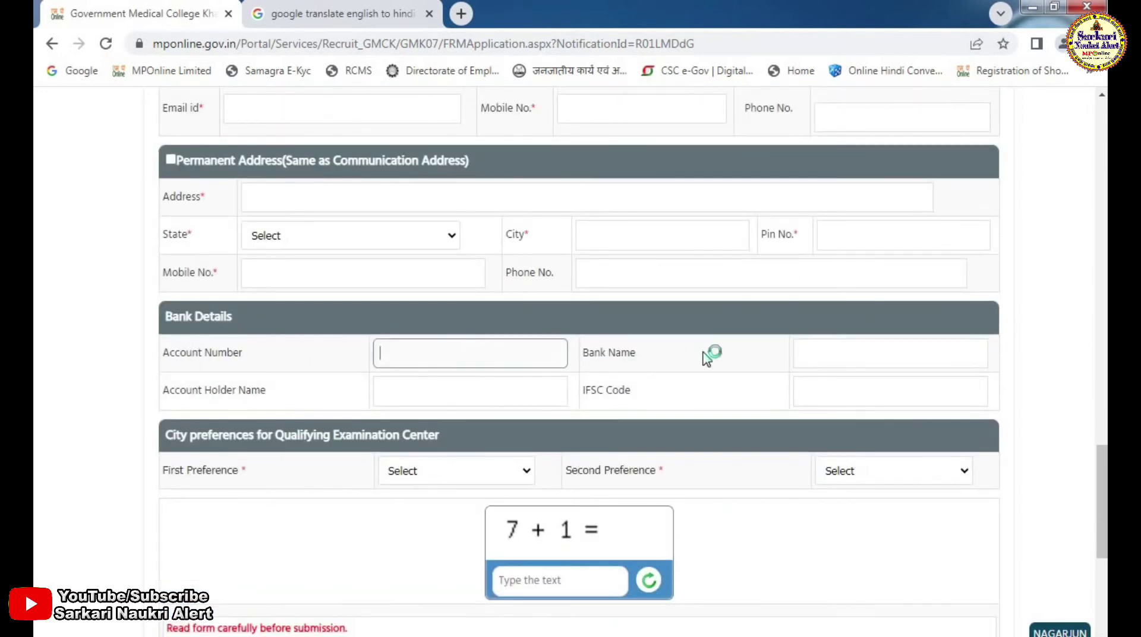
pyautogui.click(853, 354)
pyautogui.click(435, 379)
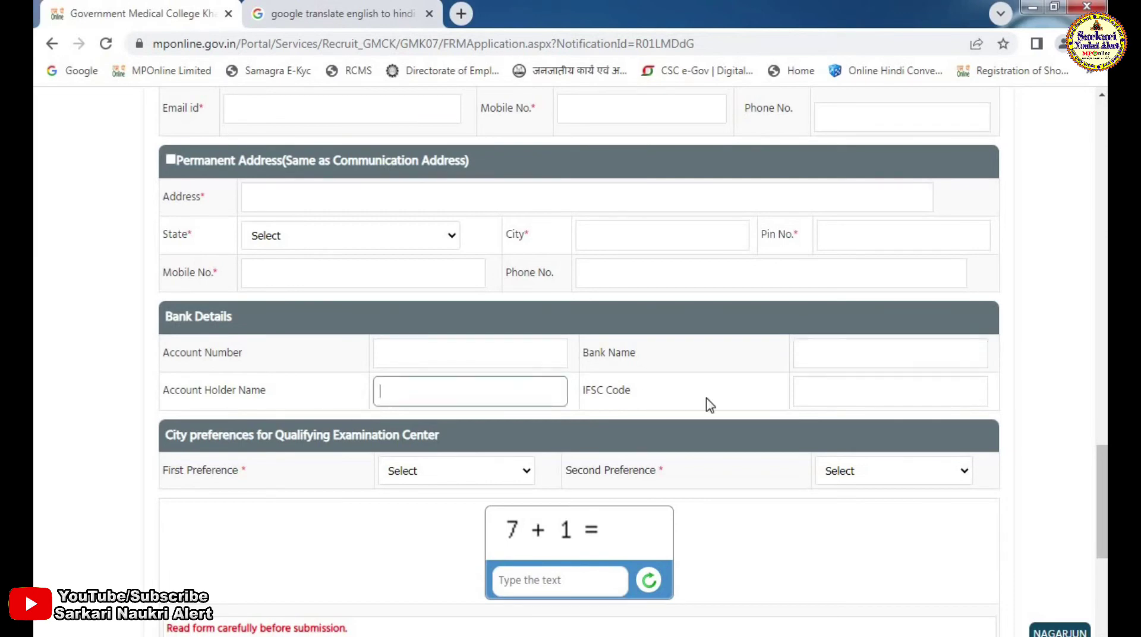
pyautogui.click(855, 390)
# Set the qualifying examination city preferences to INDORE as first and BHOPAL as second.
pyautogui.scroll(-3, 181, 364)
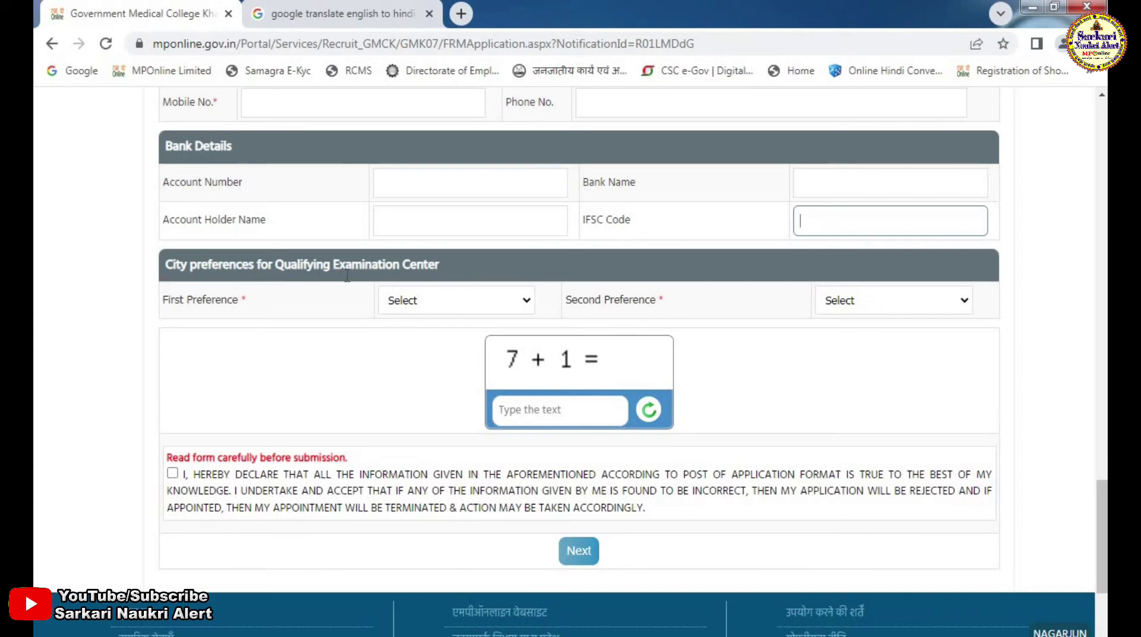
pyautogui.click(410, 301)
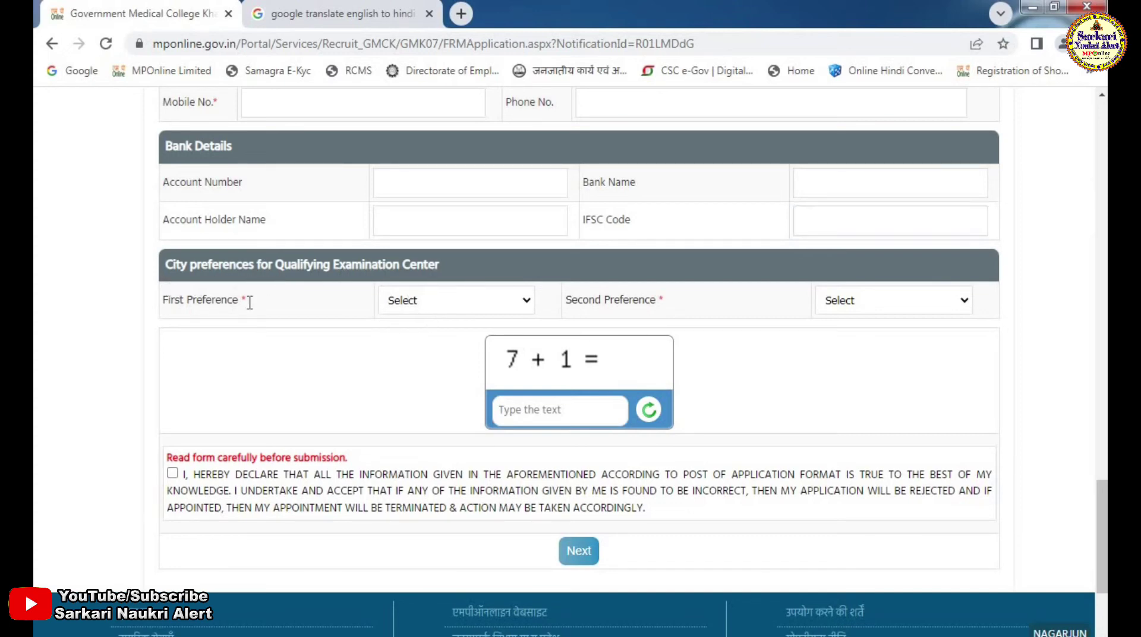
pyautogui.click(907, 300)
pyautogui.click(418, 303)
pyautogui.click(453, 301)
pyautogui.click(397, 363)
pyautogui.click(844, 302)
pyautogui.click(841, 341)
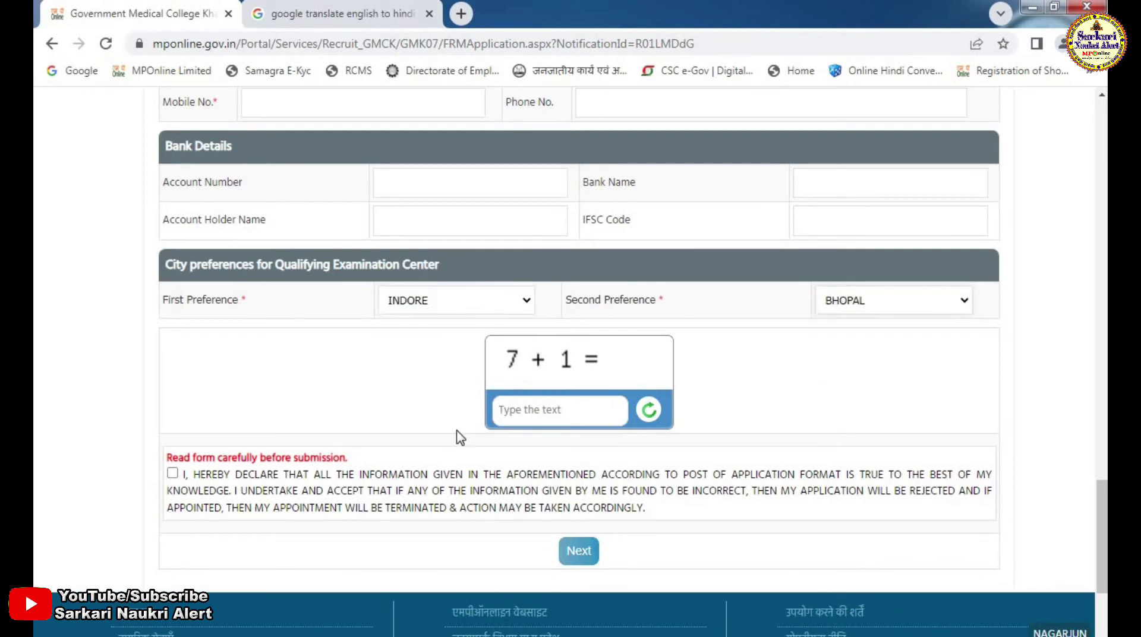
# Proceed past the captcha and the OTP notice to the OTP entry field in the Verify OTP section.
pyautogui.click(547, 410)
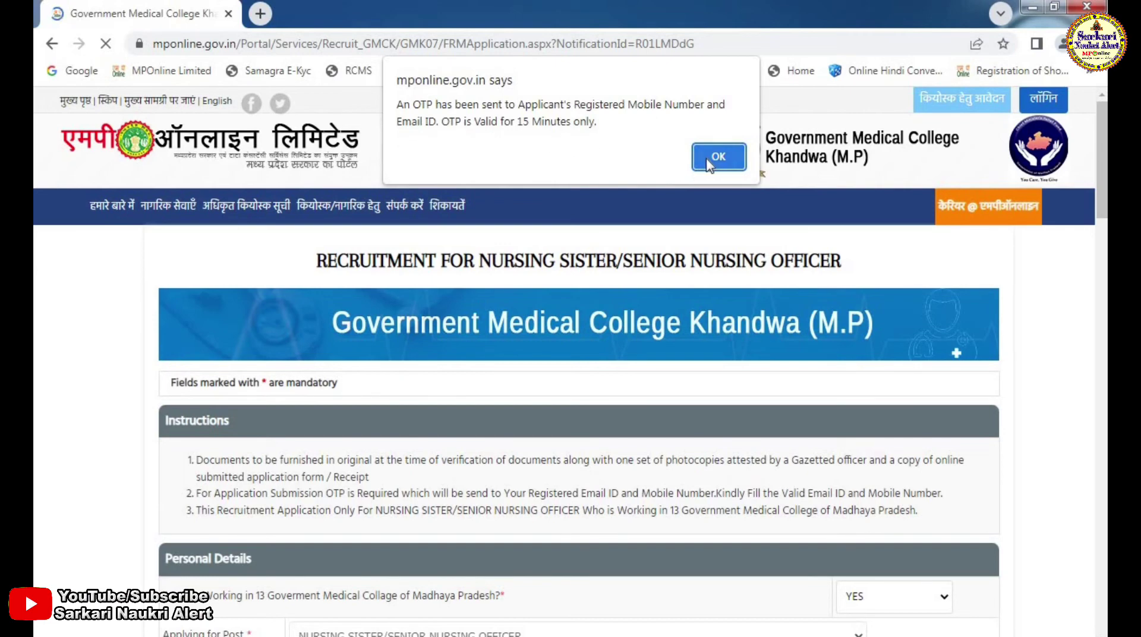
pyautogui.press('Return')
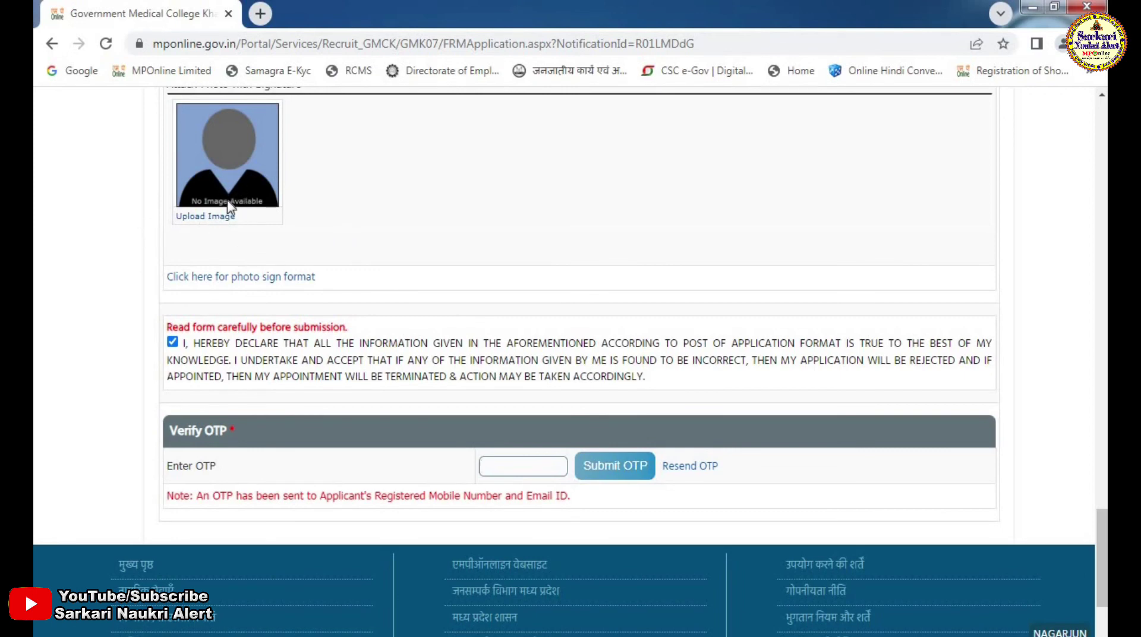
pyautogui.click(504, 465)
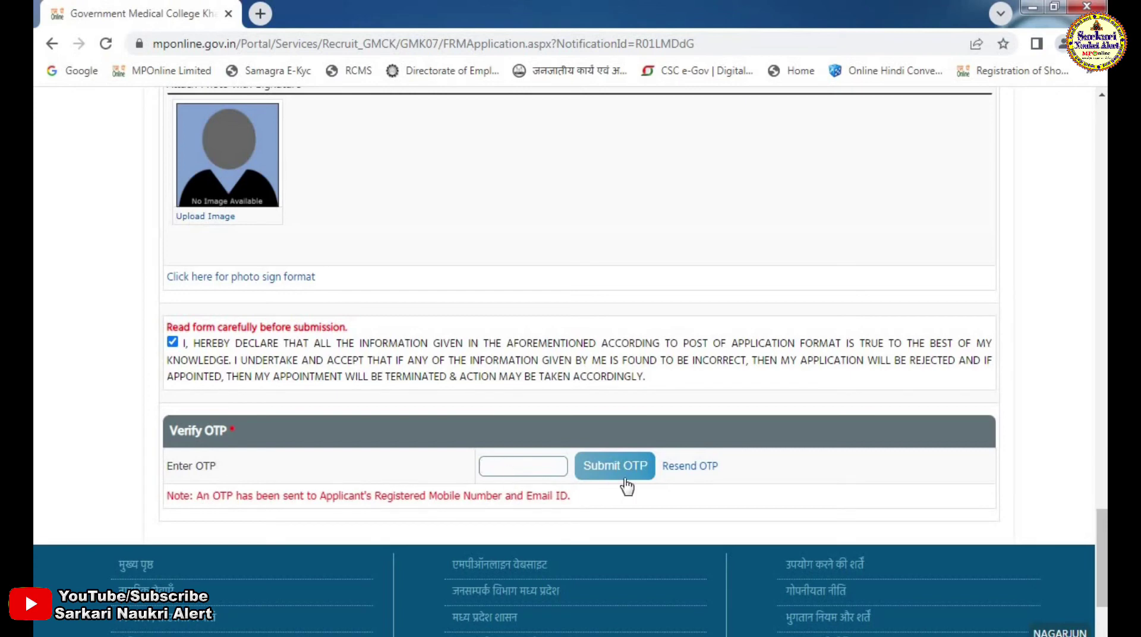